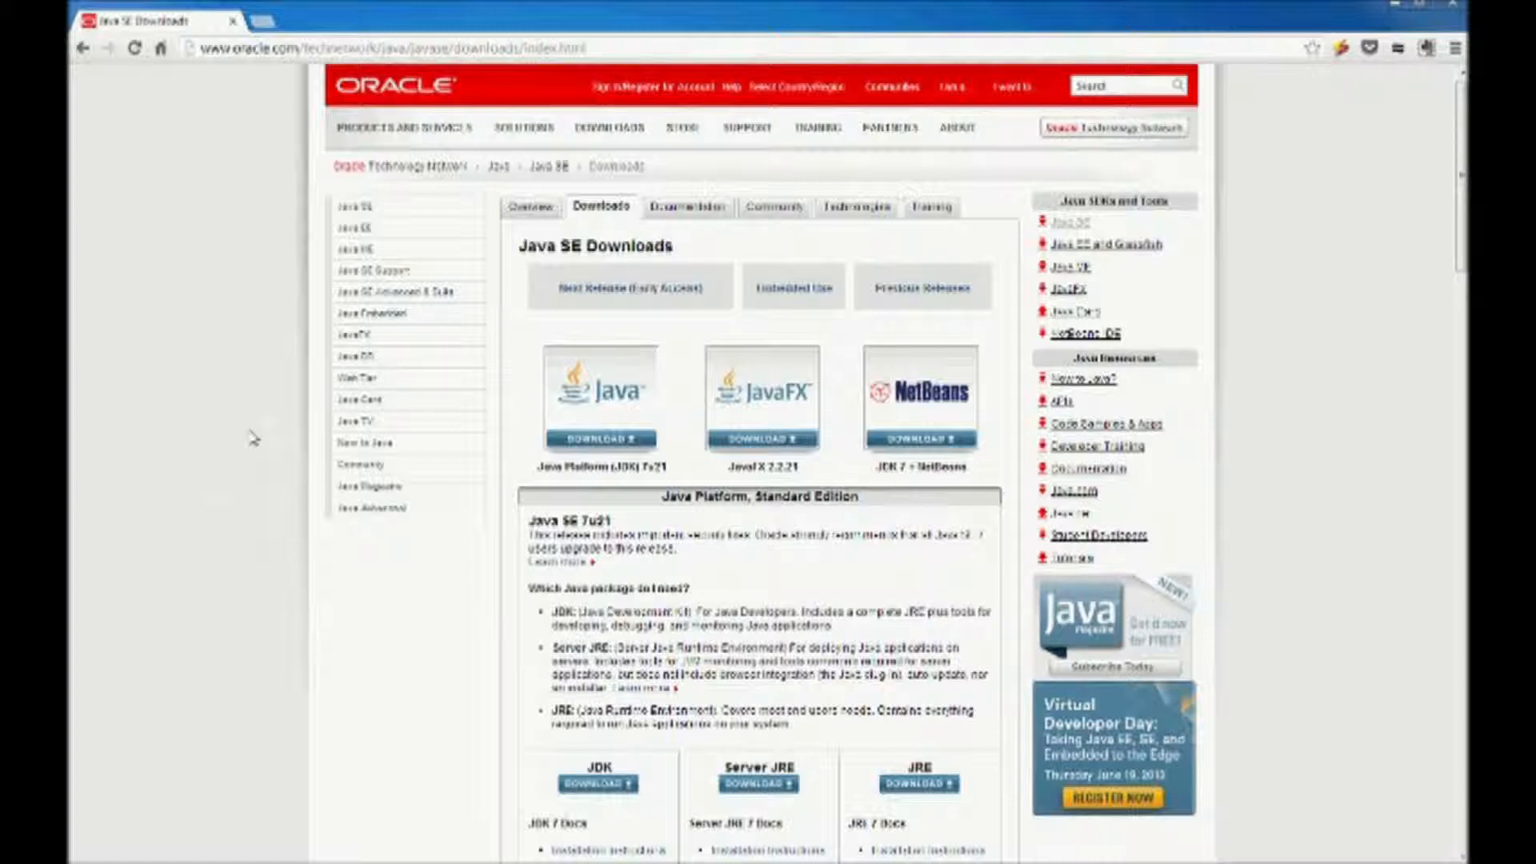
# Accept the licence agreement for Java SE Development Kit 7u21 and download the Windows x86 installer, jdk-7u21-windows-i586.exe.
pyautogui.click(602, 439)
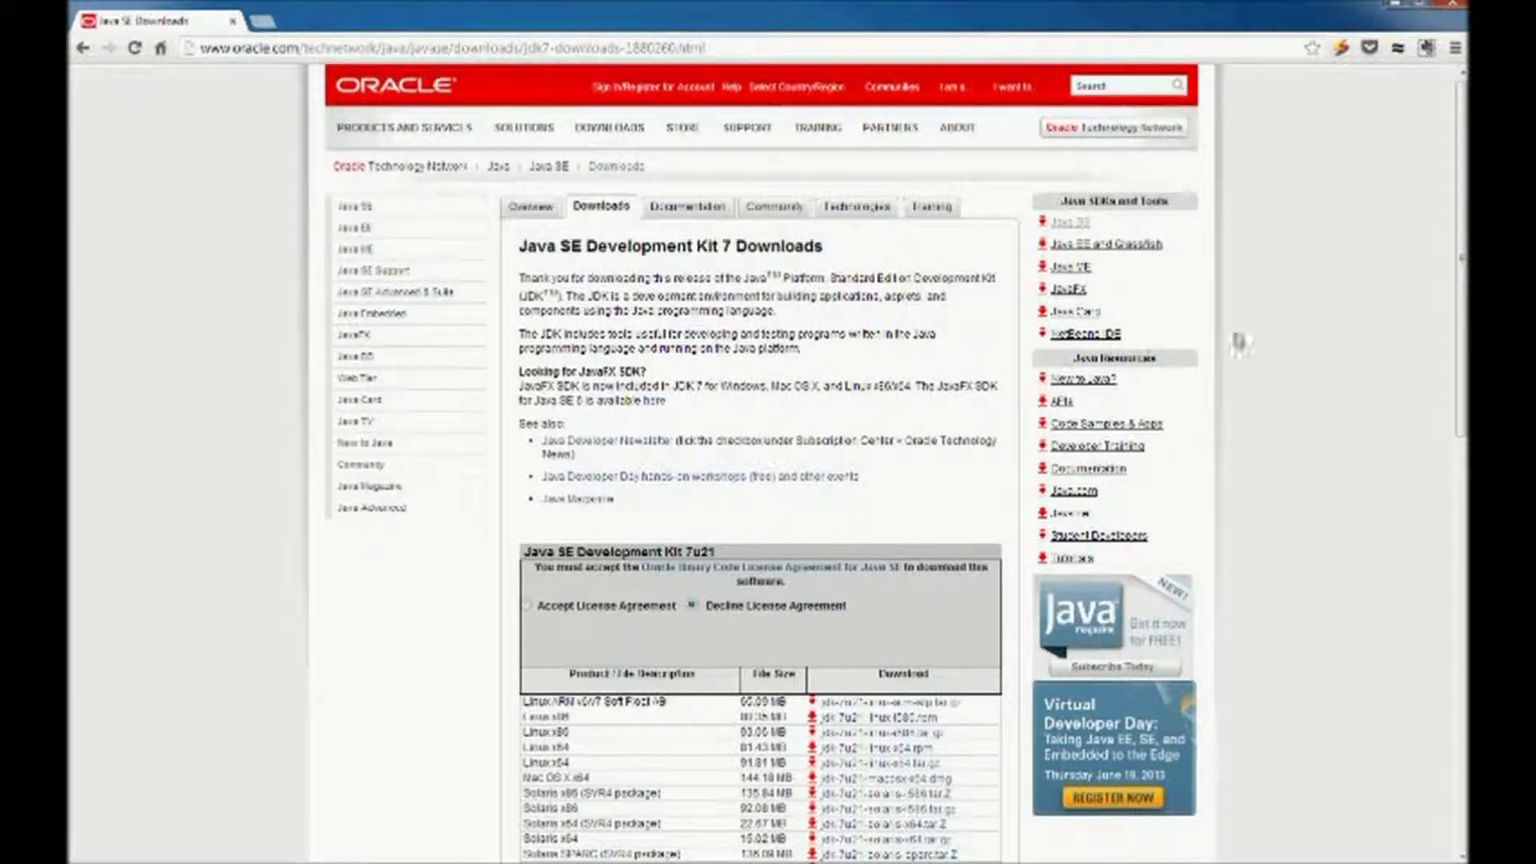
pyautogui.moveTo(1463, 292); pyautogui.dragTo(1463, 438)
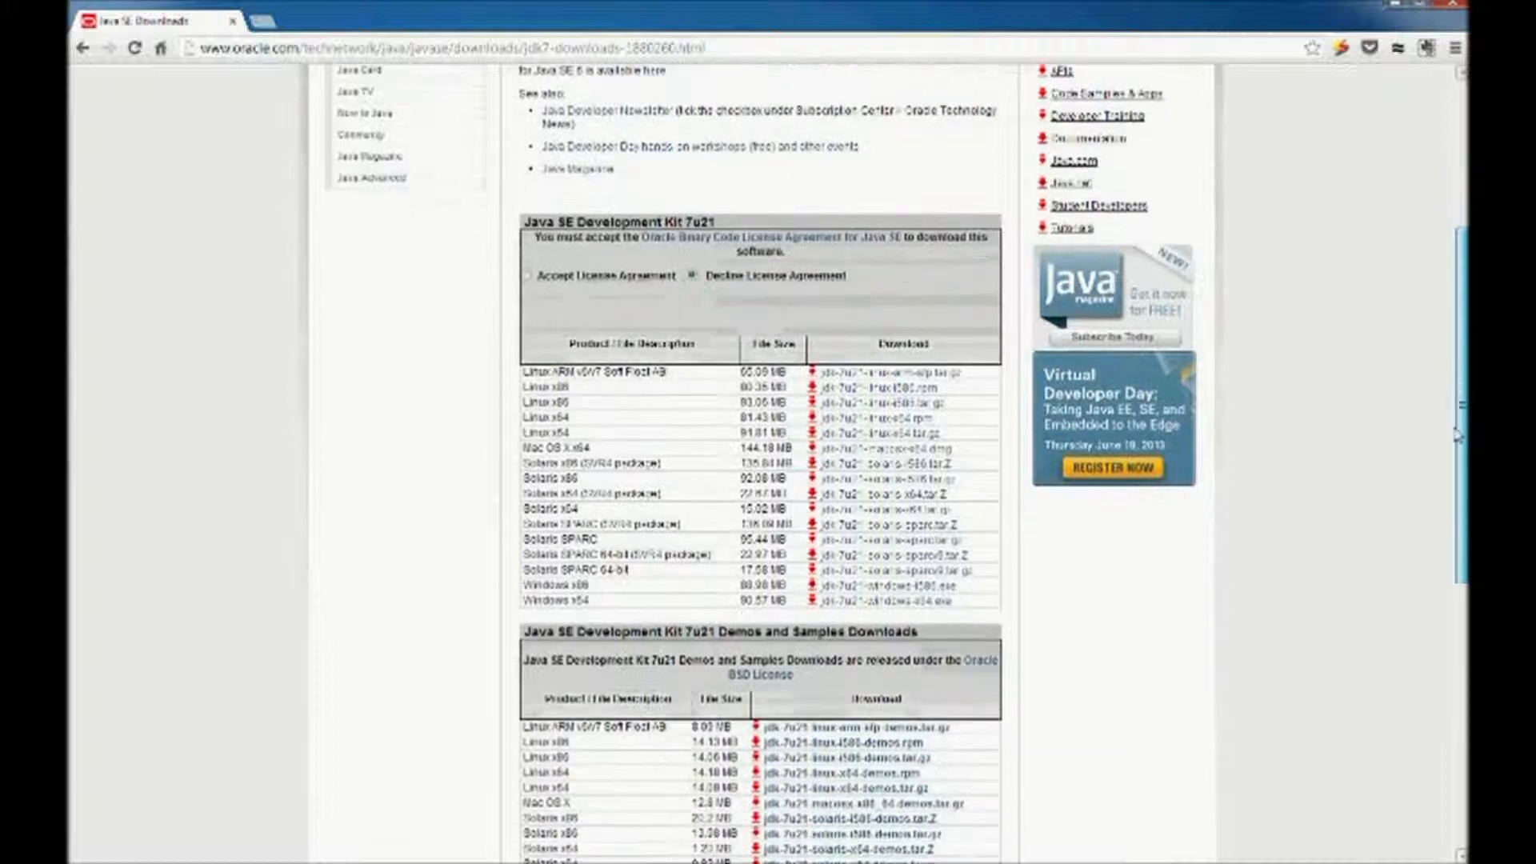
pyautogui.click(872, 589)
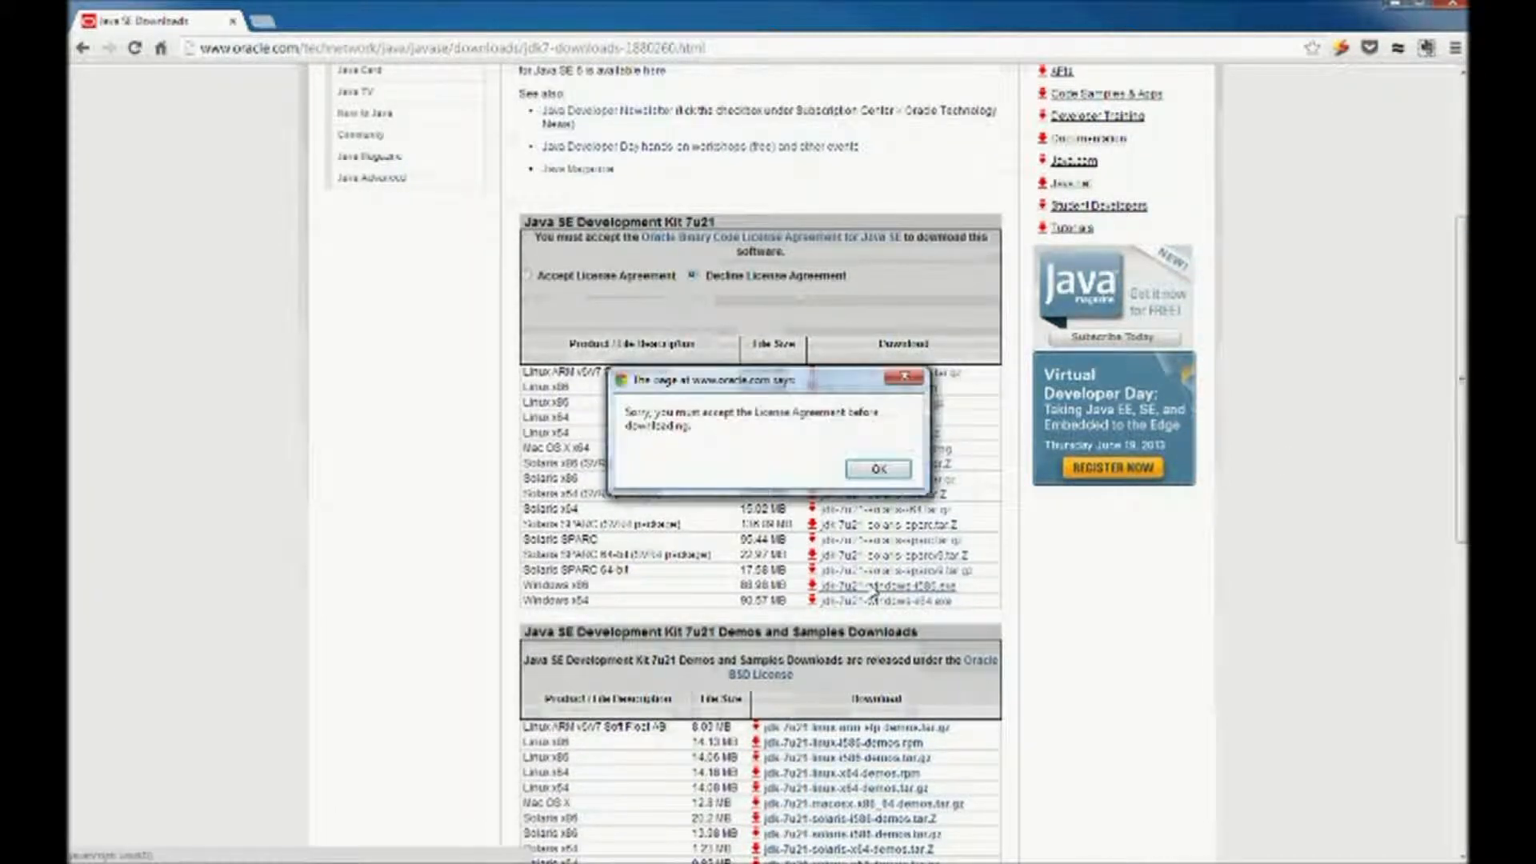
pyautogui.click(879, 472)
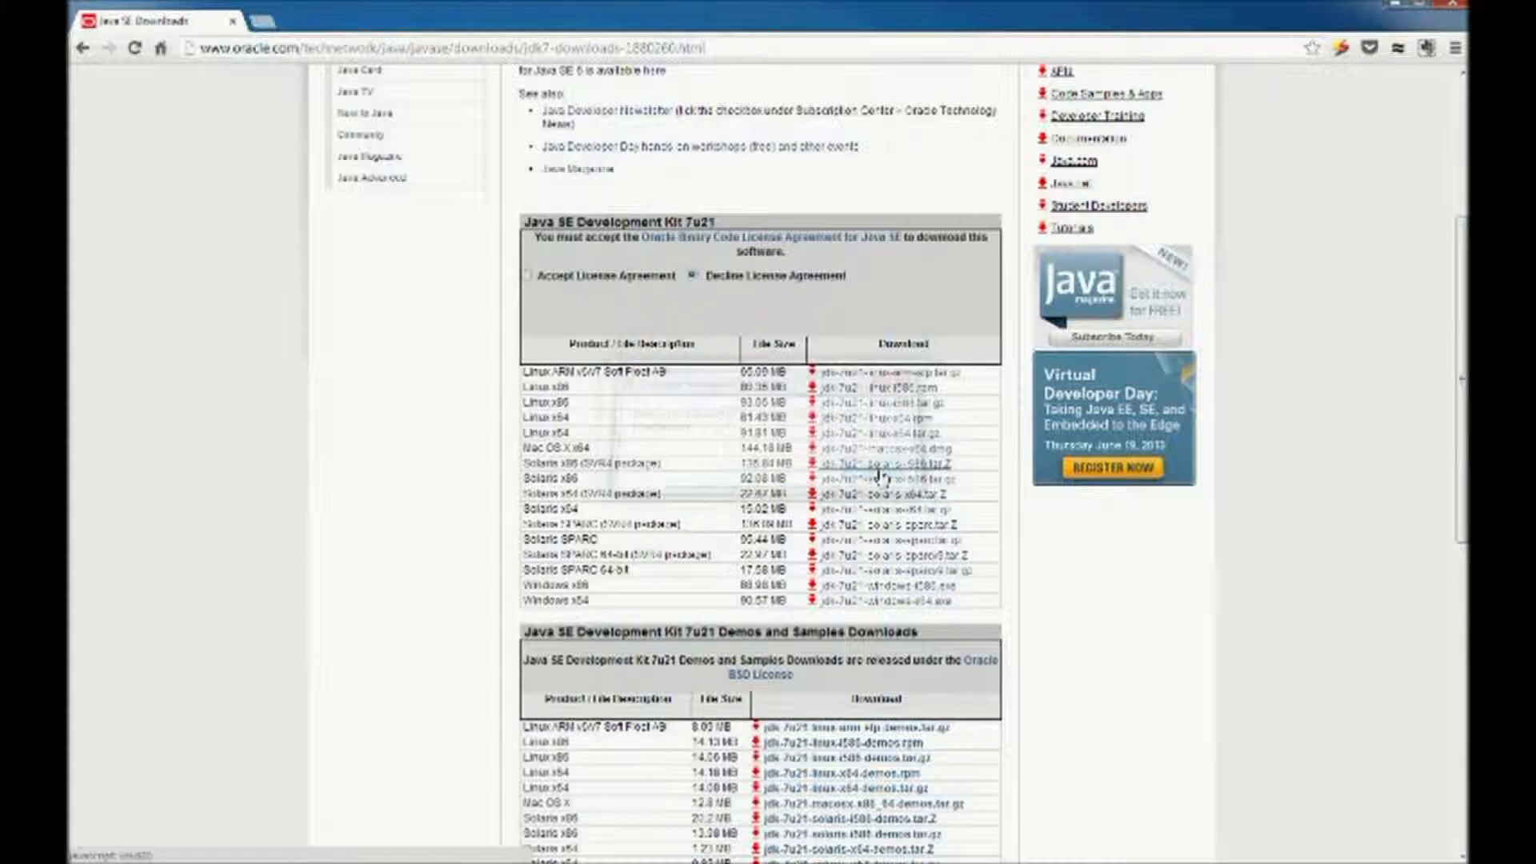
pyautogui.click(529, 278)
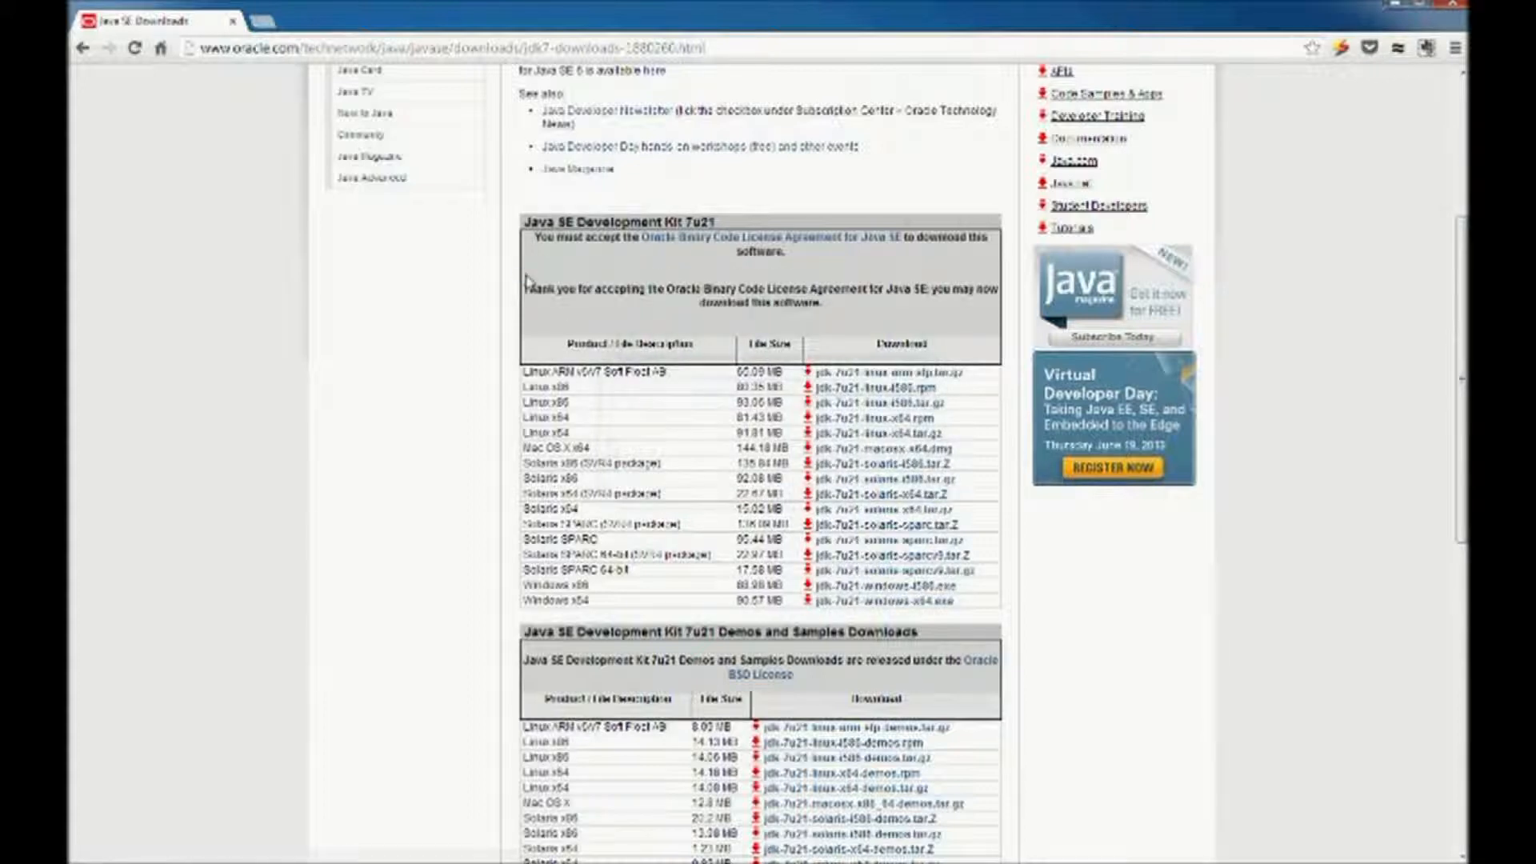
pyautogui.click(883, 587)
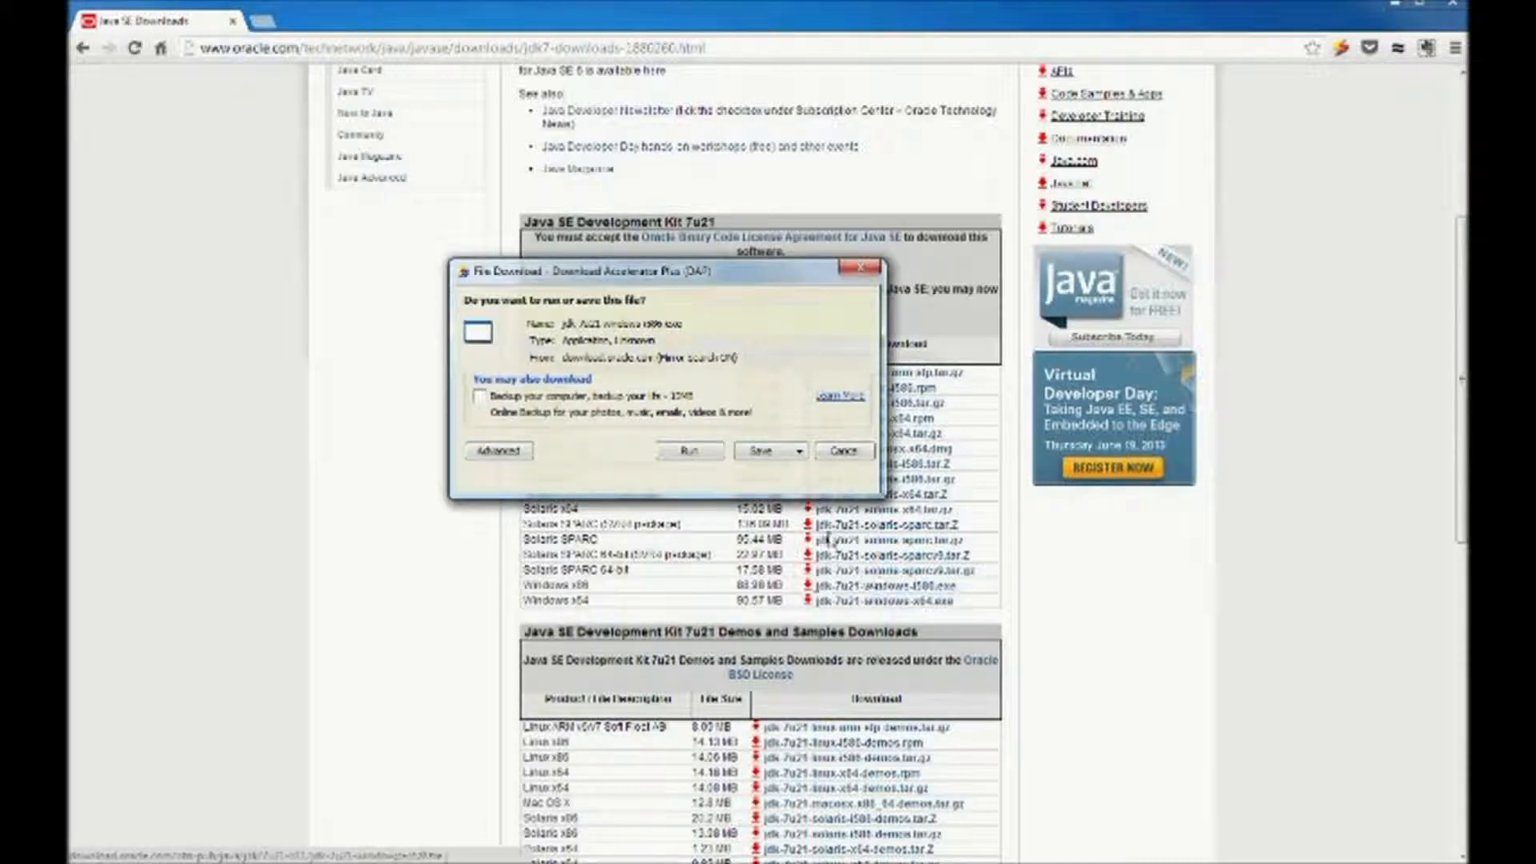
pyautogui.click(760, 453)
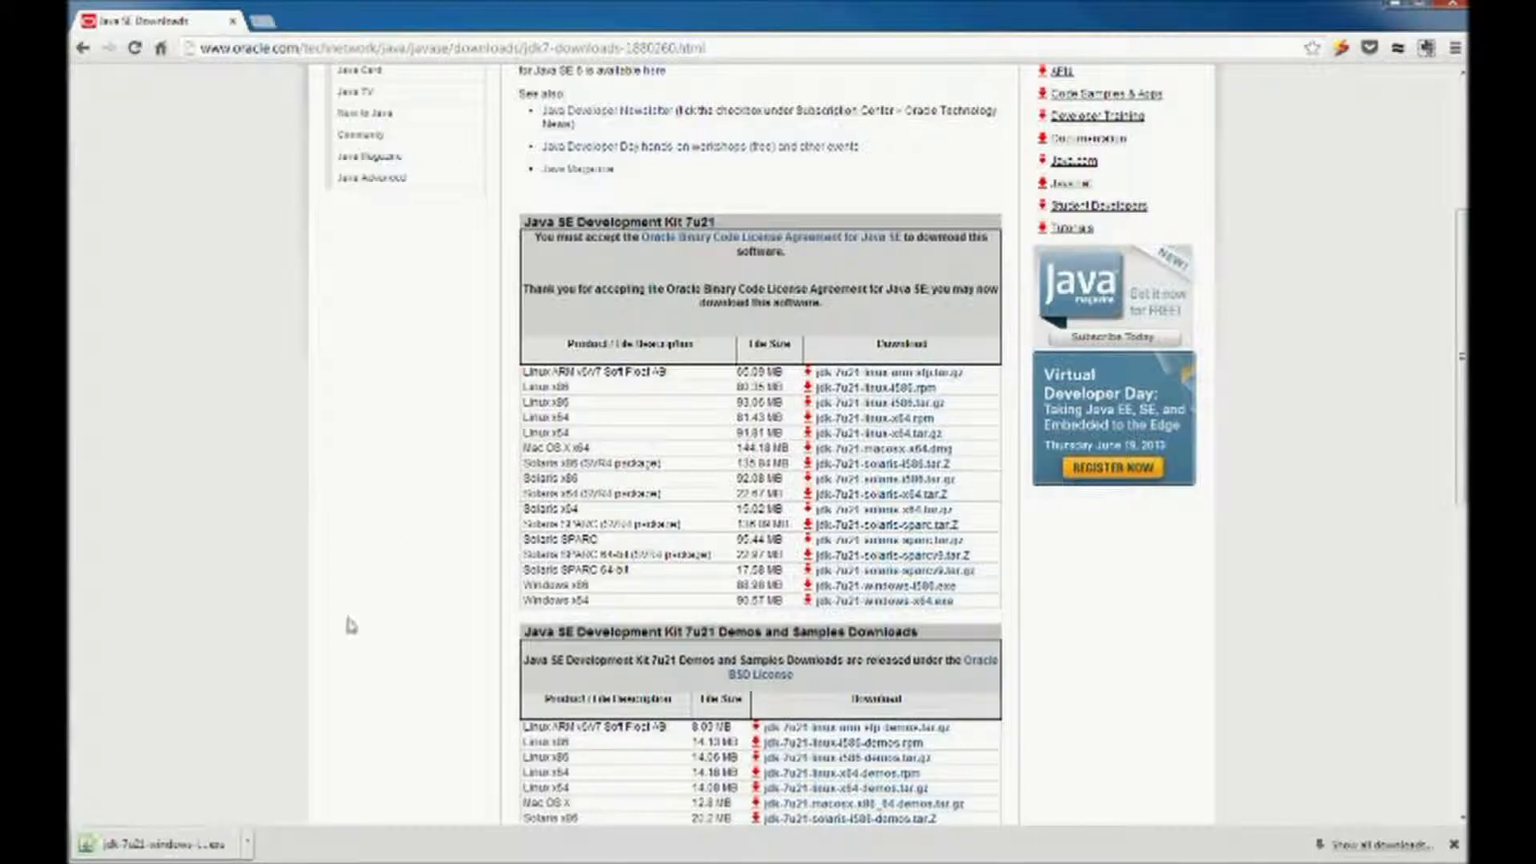
# Run the downloaded JDK installer and install it with the default features and location.
pyautogui.click(205, 841)
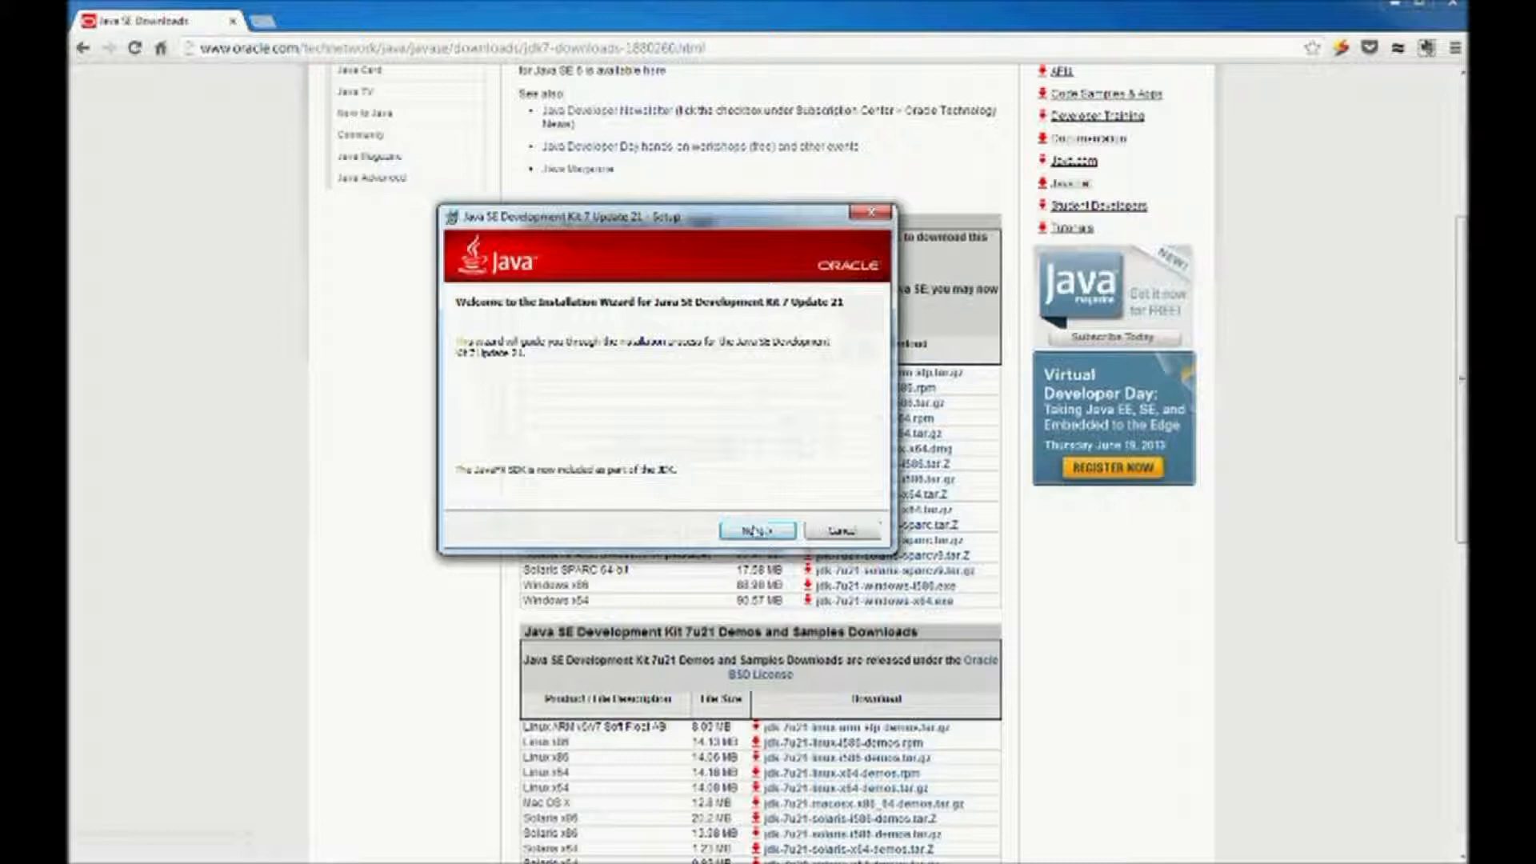
pyautogui.click(745, 532)
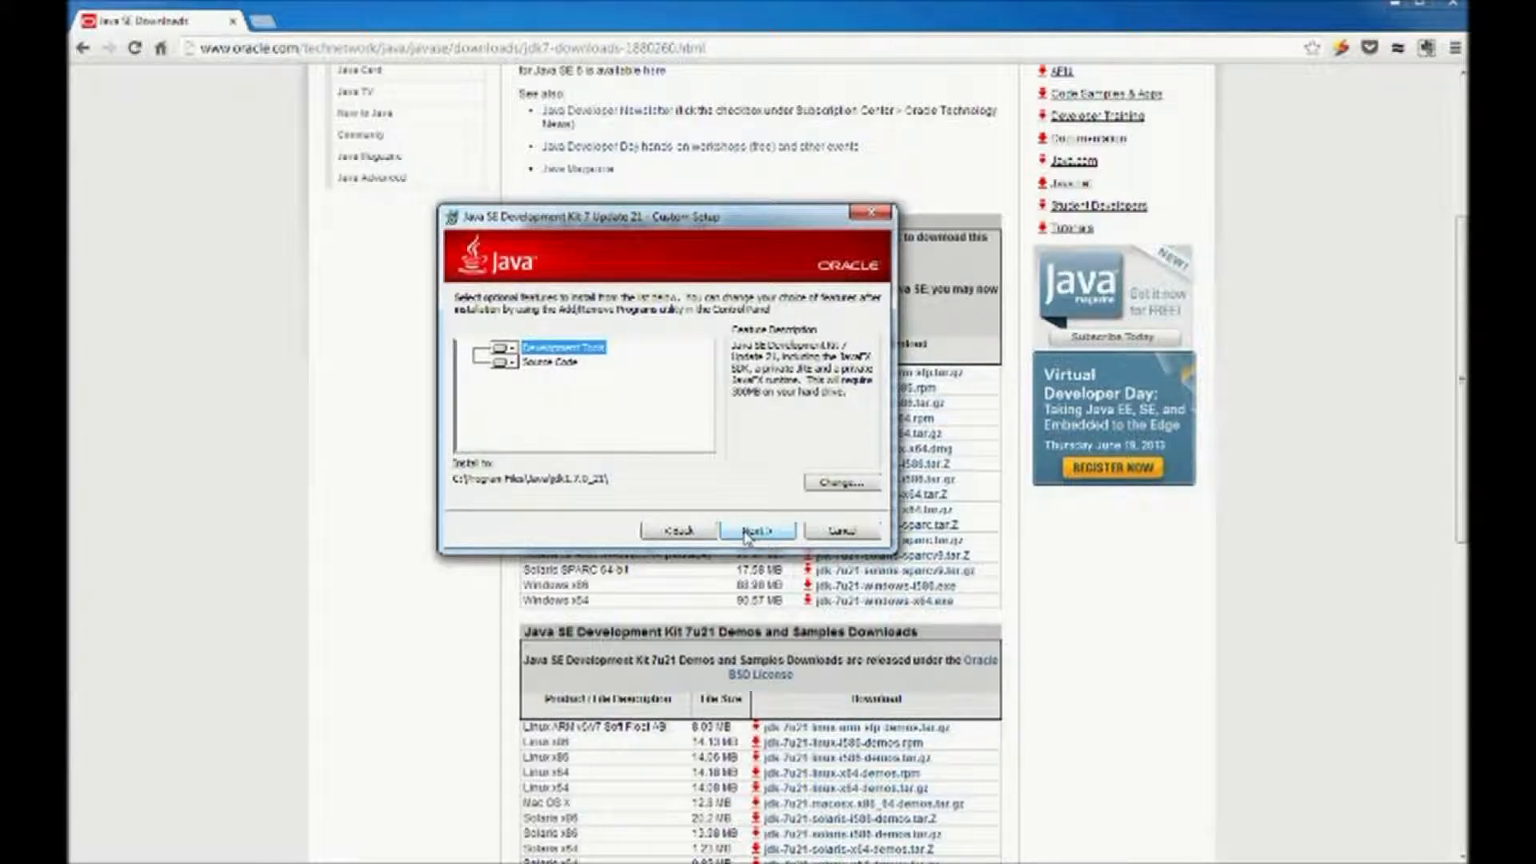
pyautogui.click(744, 532)
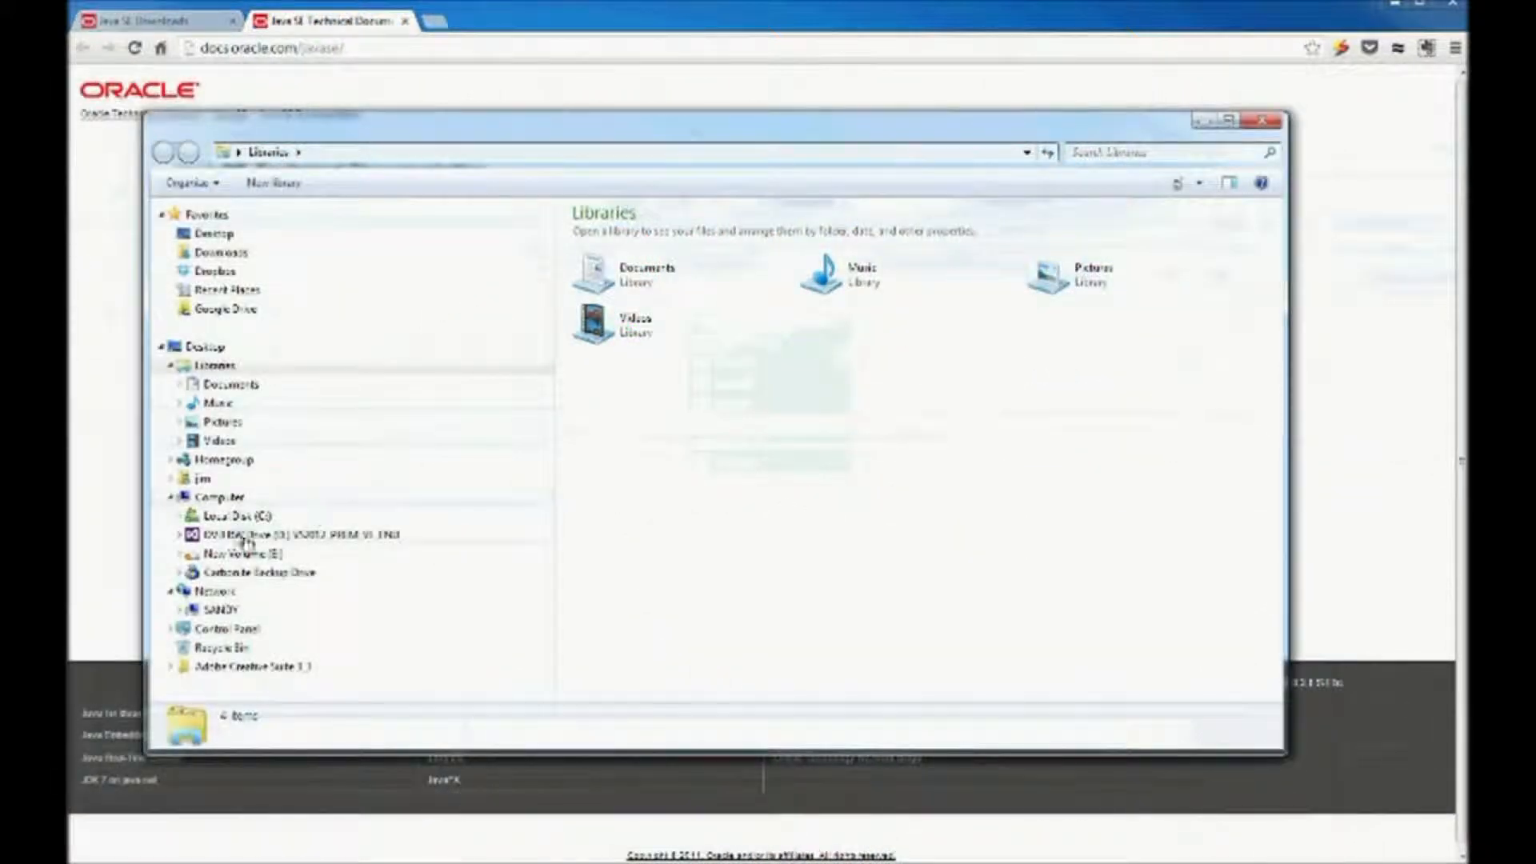
# In Windows Explorer, browse to C:\Program Files\Java\jdk1.7.0_21, looking into its bin folder and returning to the JDK folder.
pyautogui.click(179, 516)
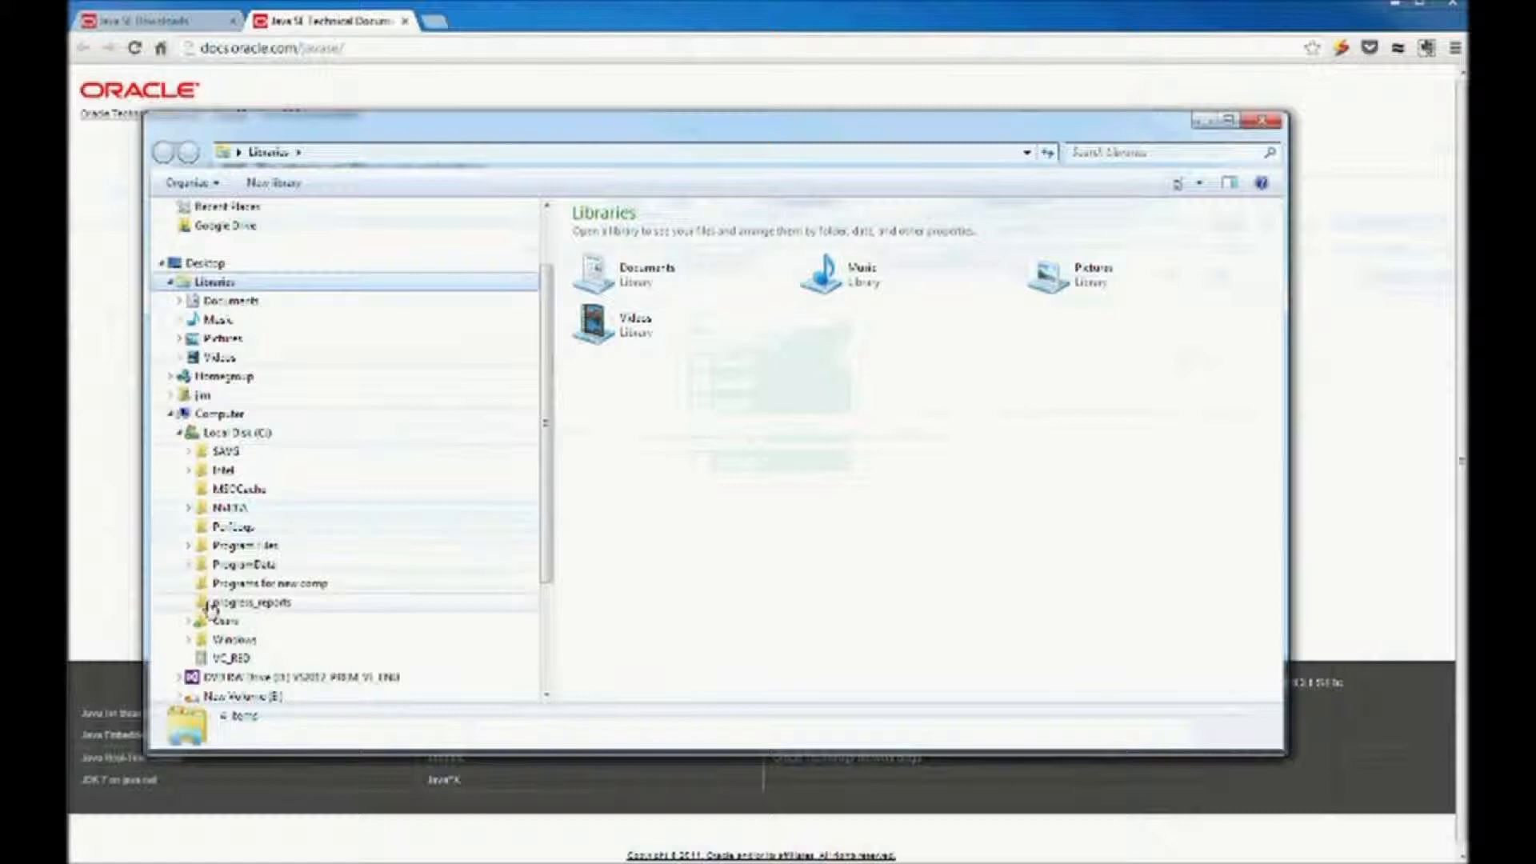
pyautogui.click(190, 546)
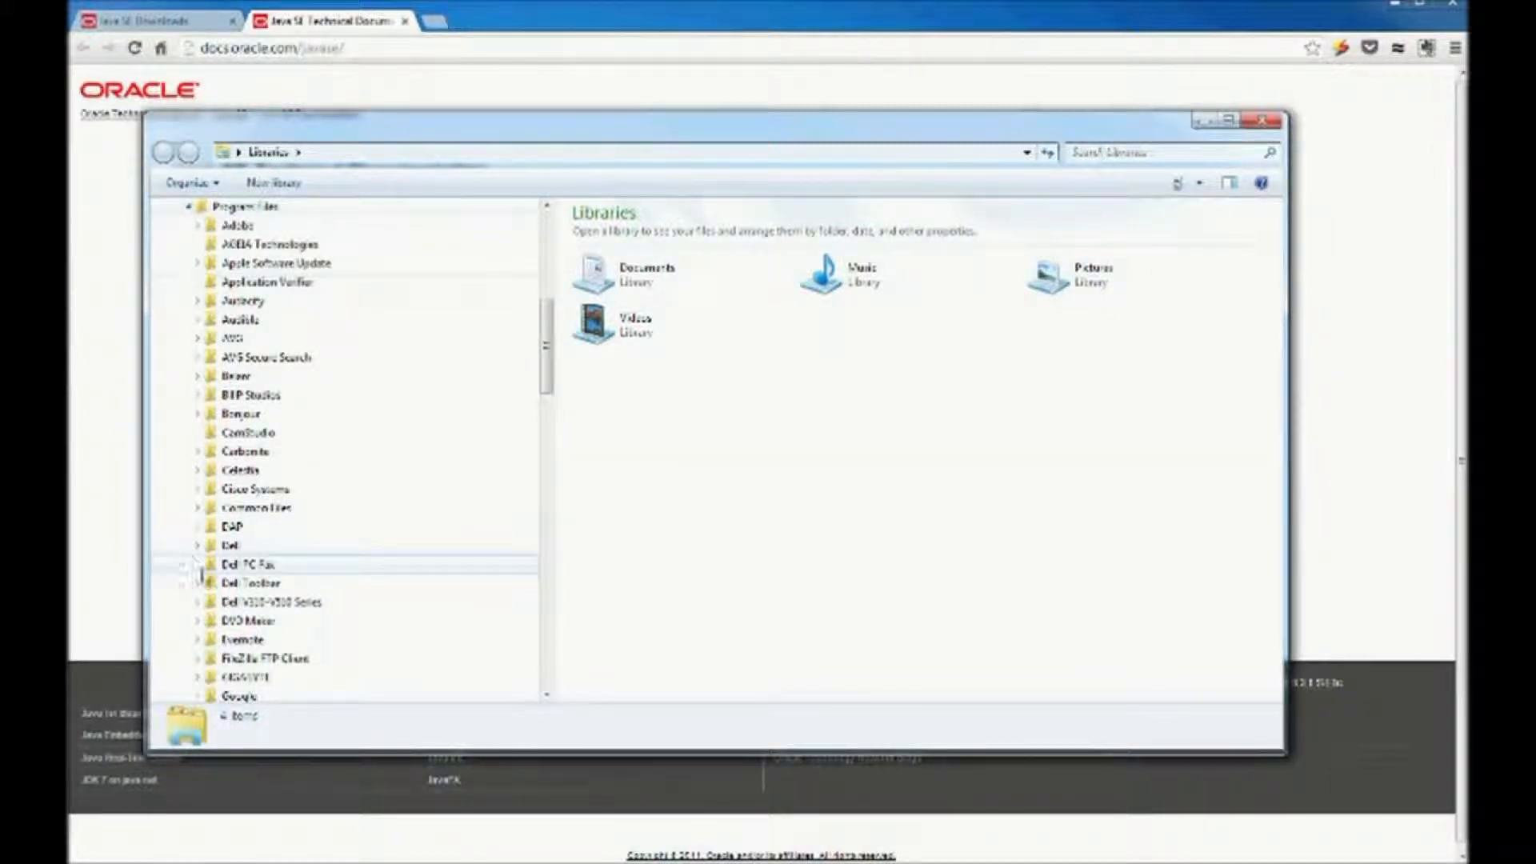
pyautogui.click(551, 595)
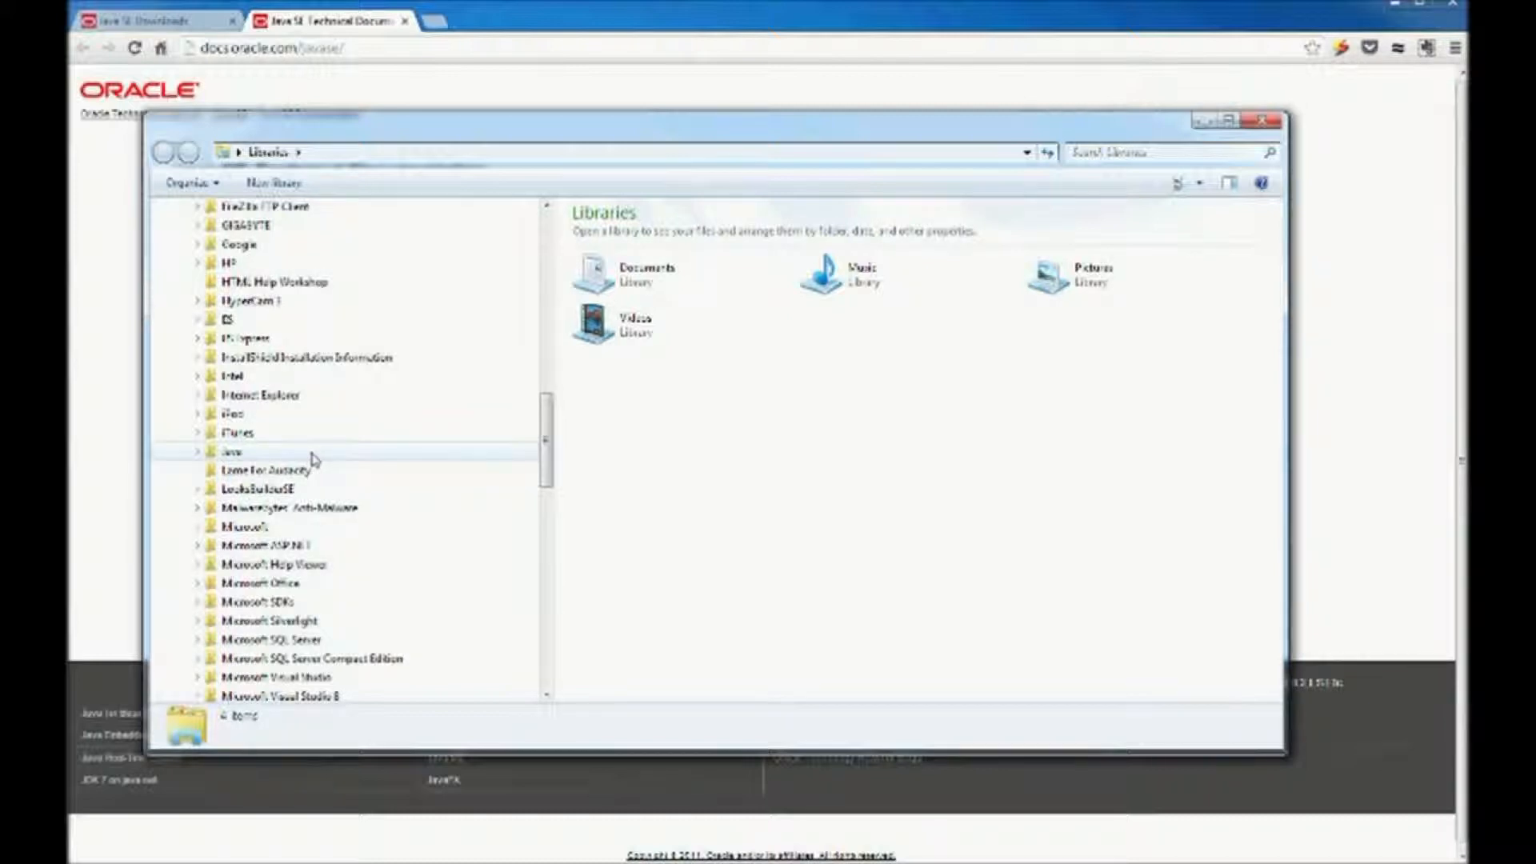
pyautogui.click(197, 453)
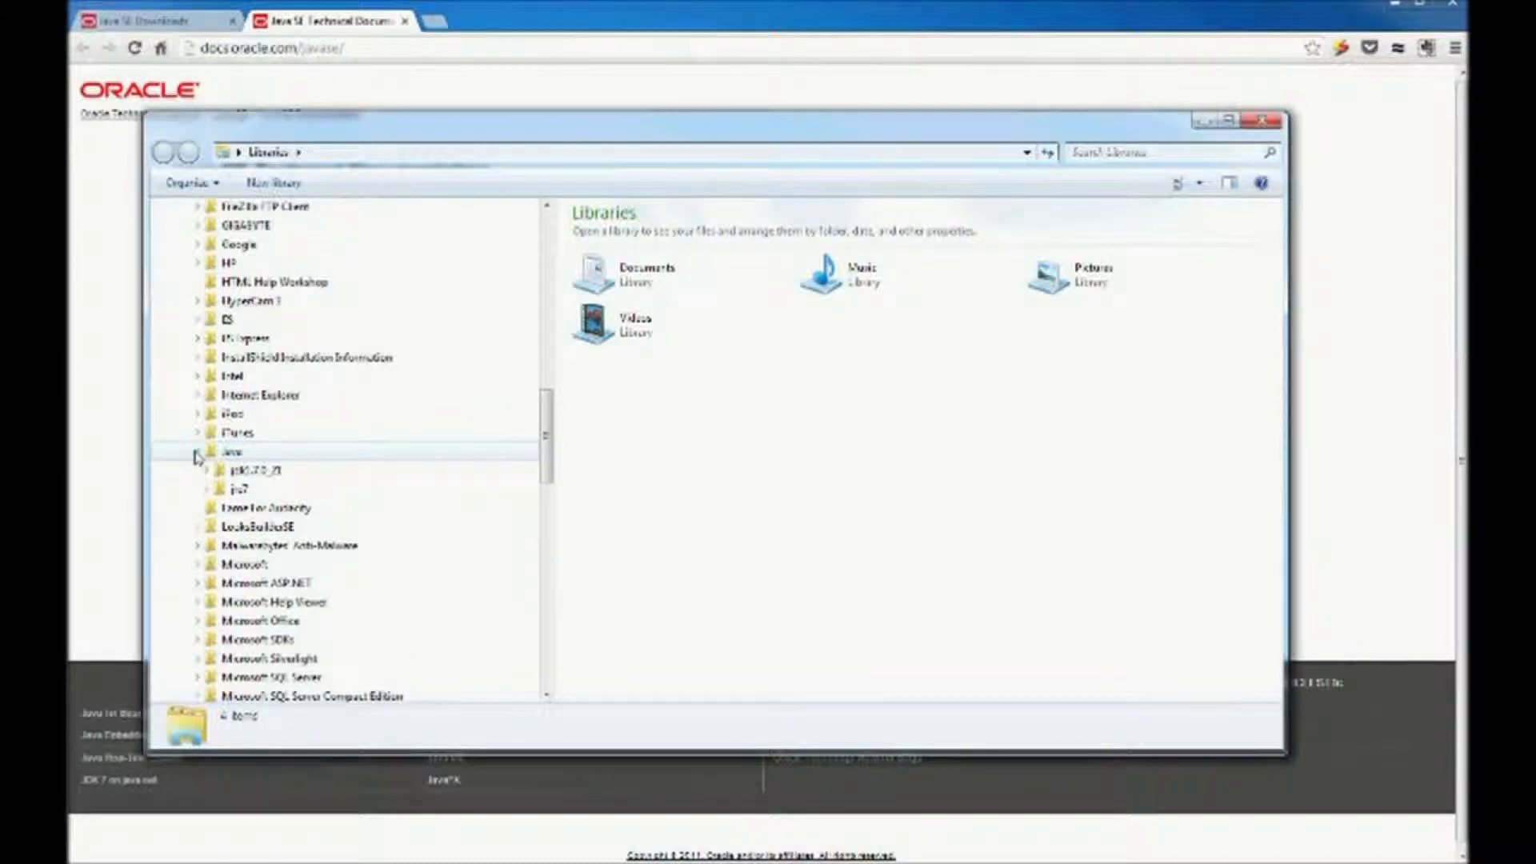
pyautogui.click(208, 472)
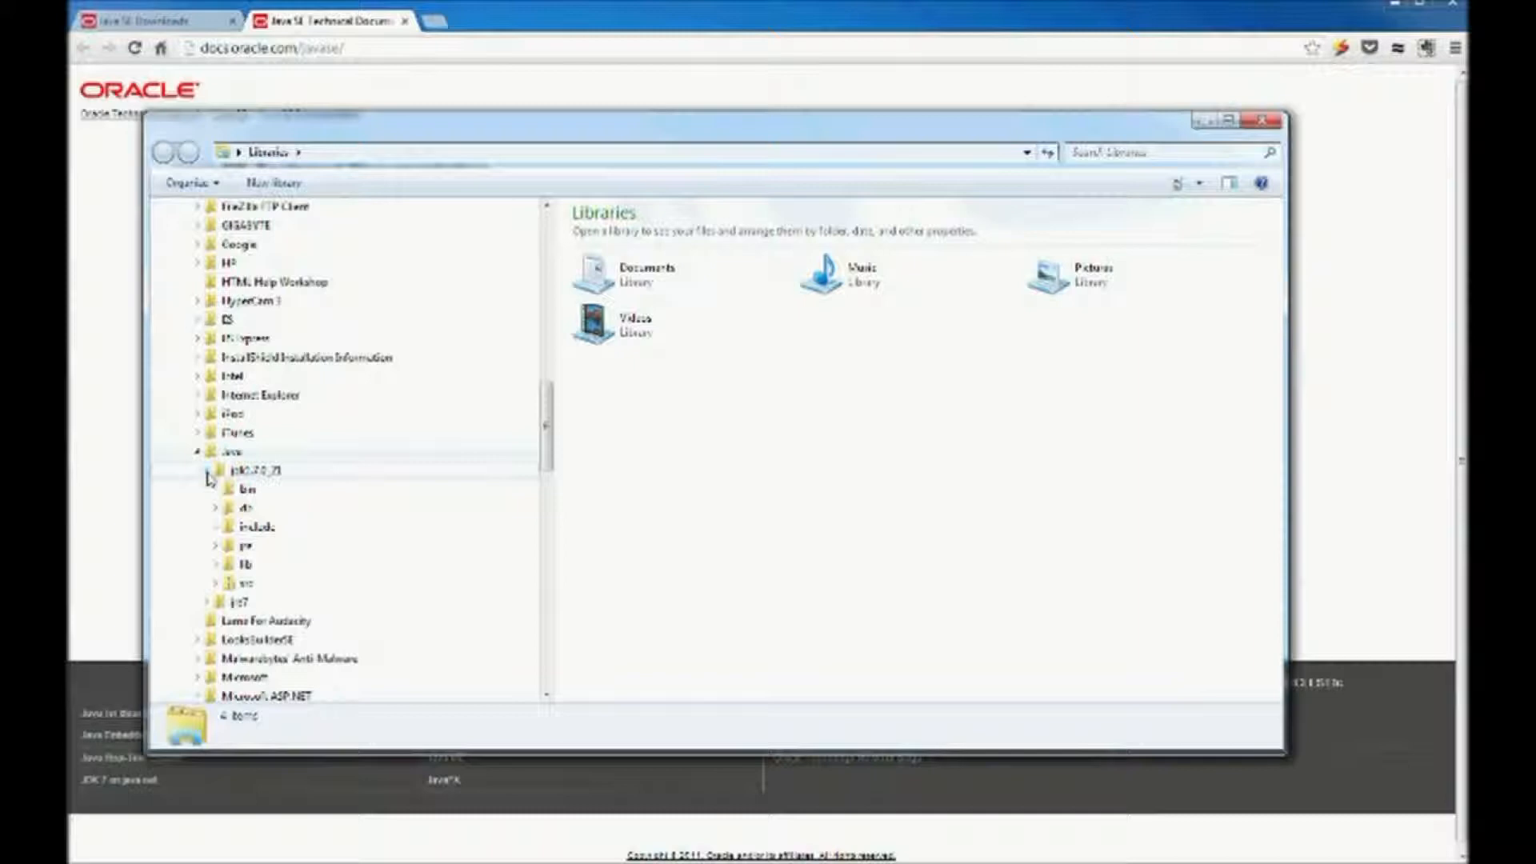
pyautogui.click(234, 493)
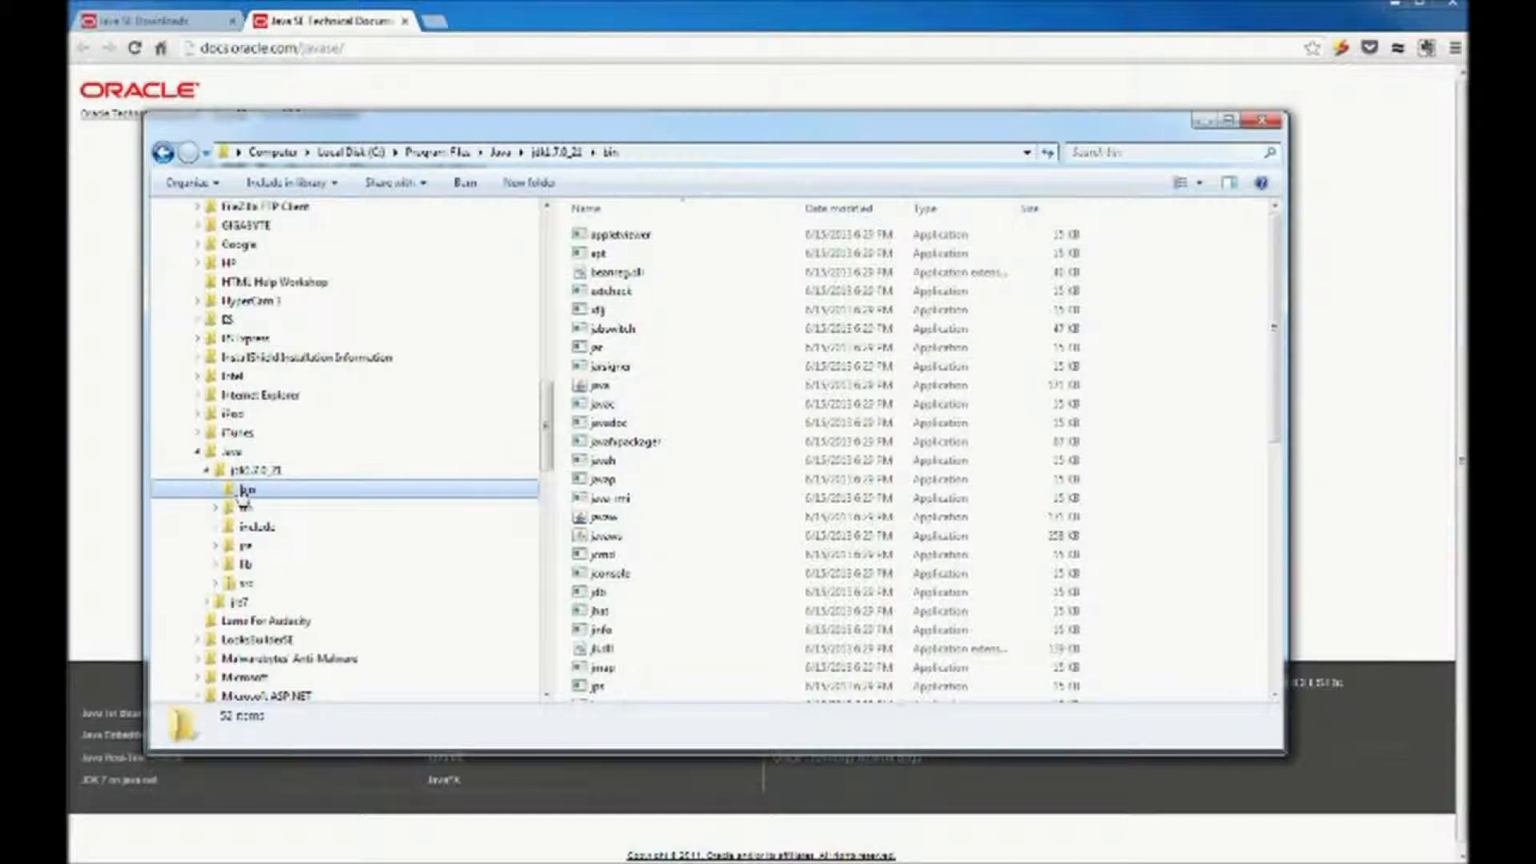
pyautogui.click(236, 472)
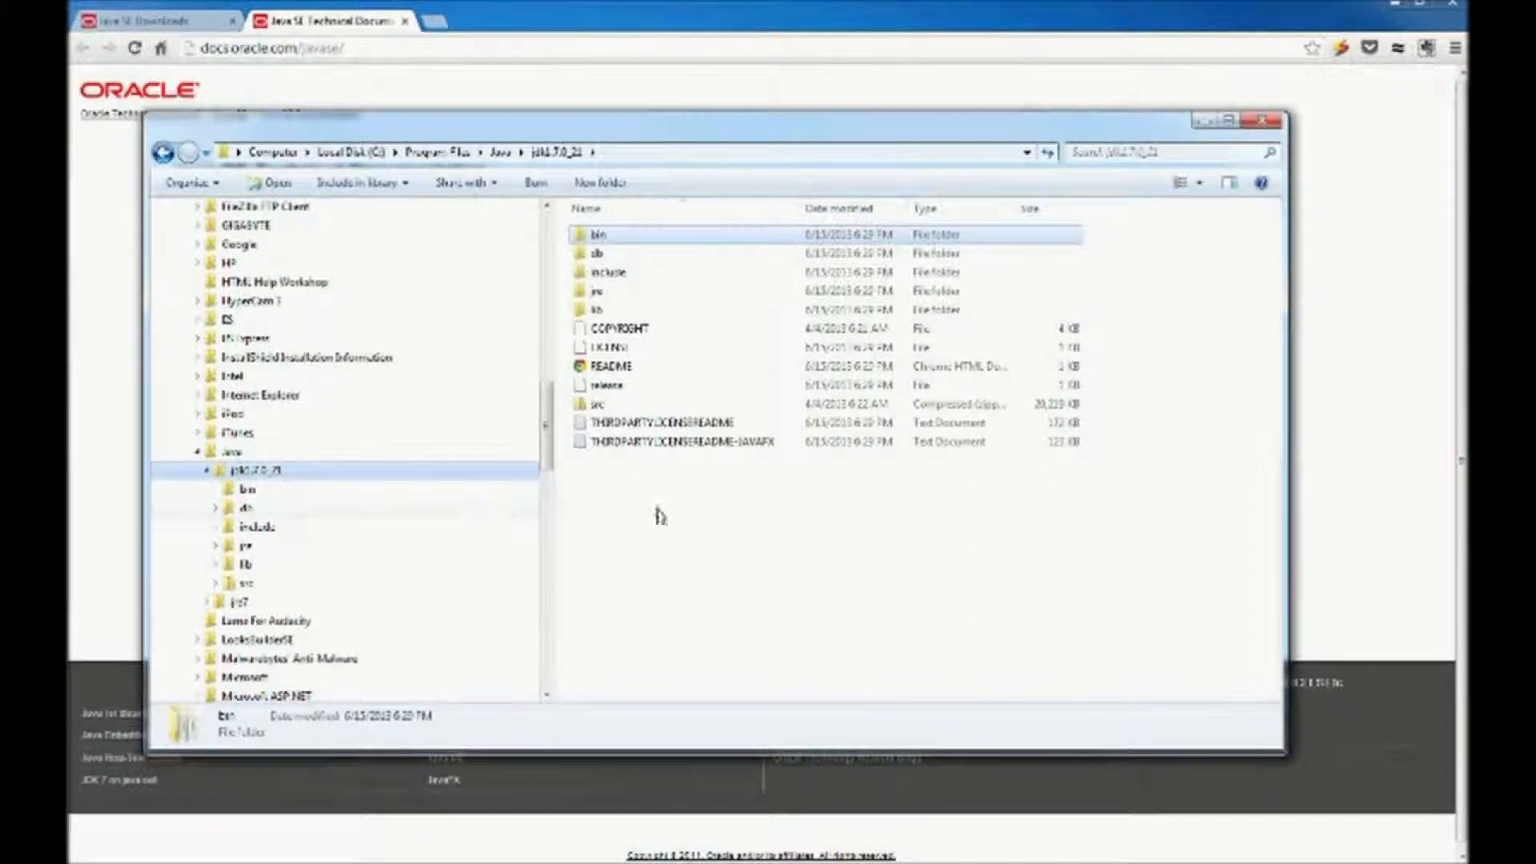
# Copy the location path from the bin folder's properties and close the properties.
pyautogui.rightClick(592, 238)
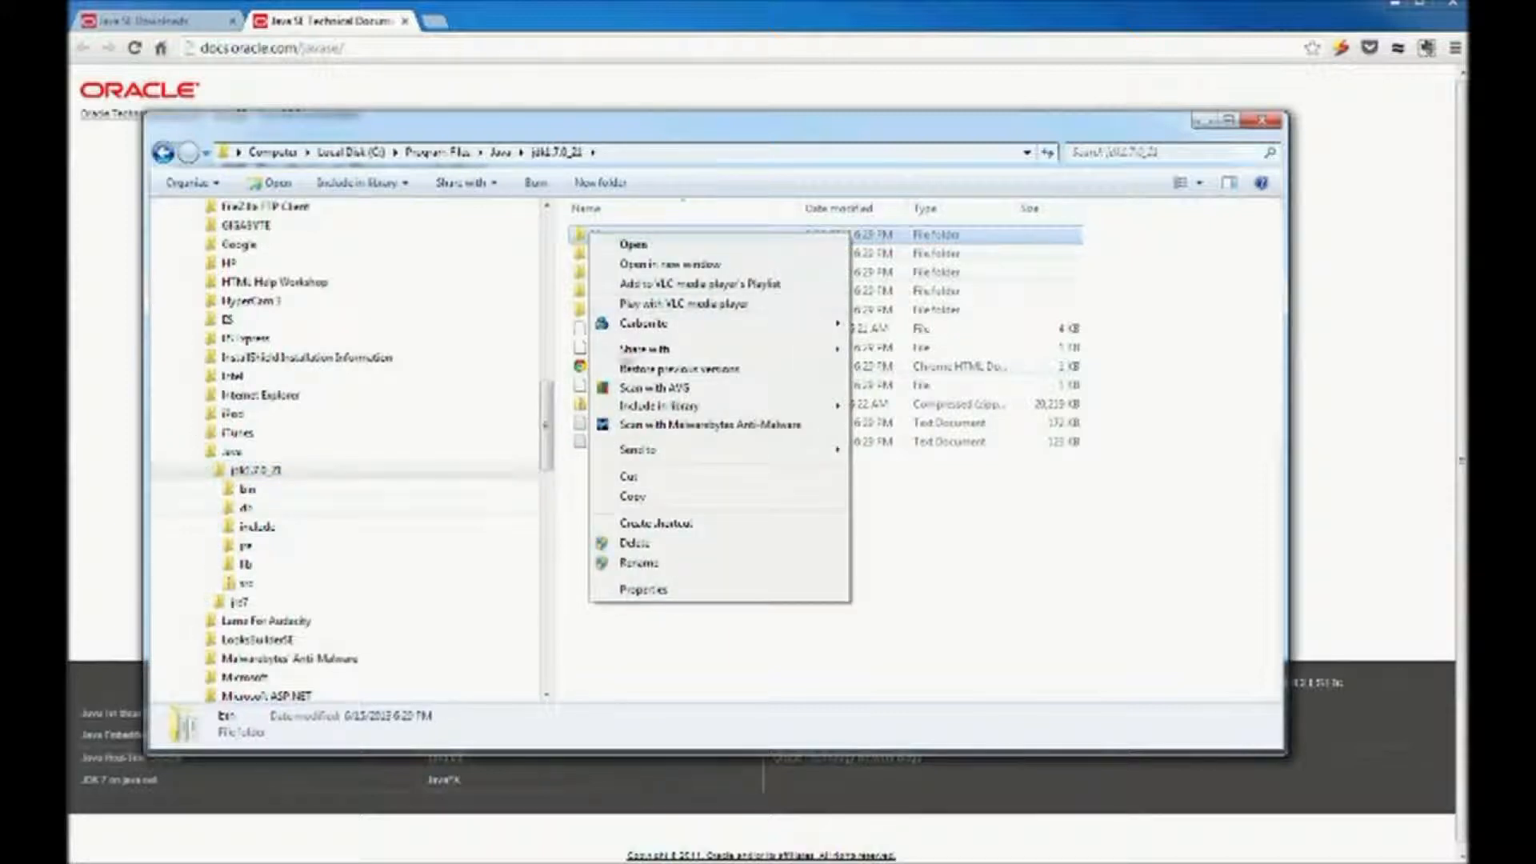
pyautogui.click(646, 591)
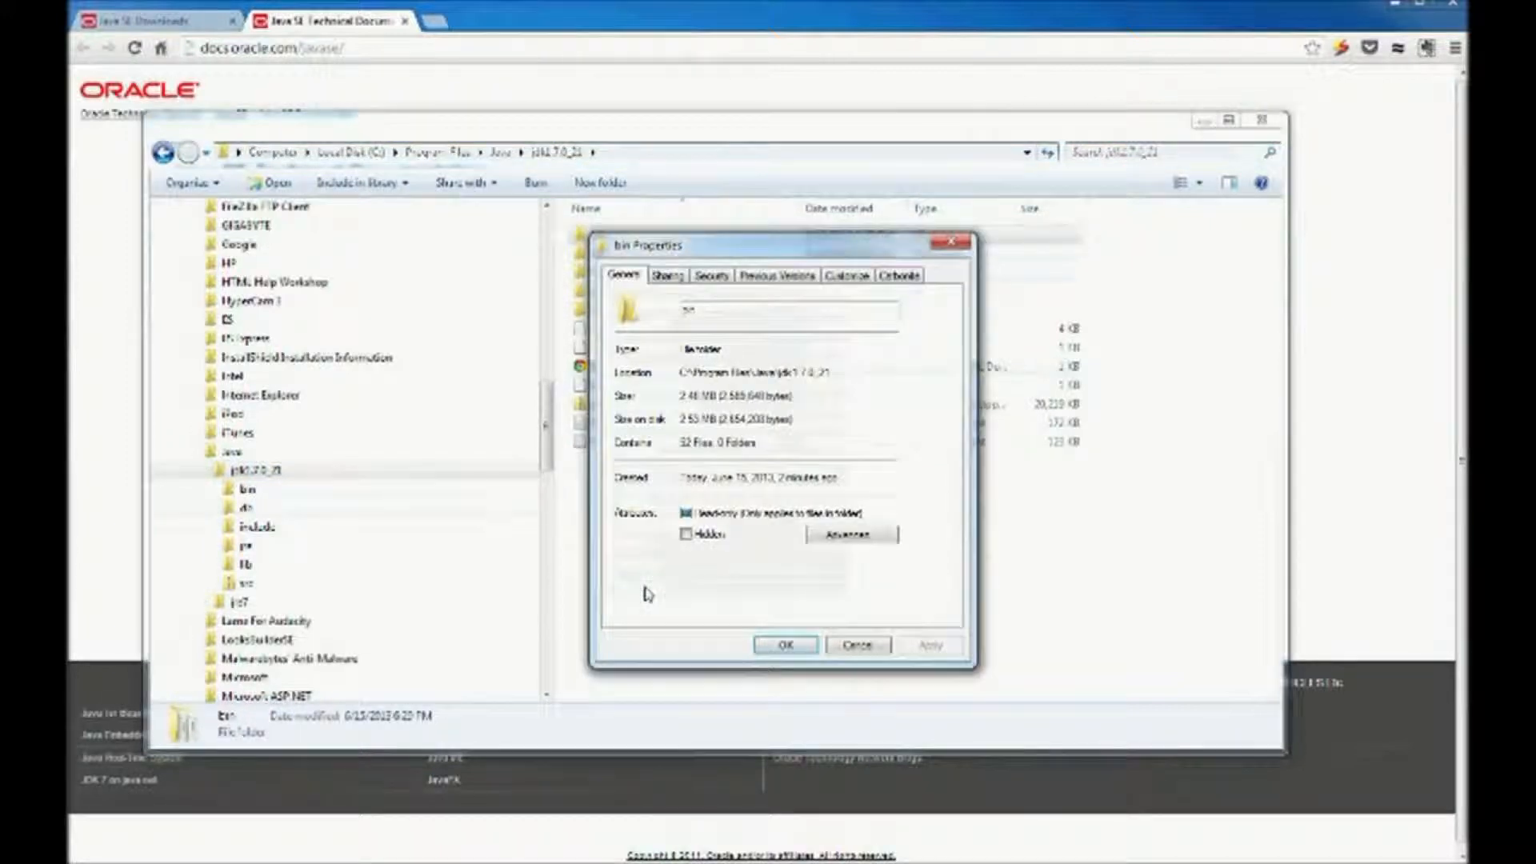
pyautogui.moveTo(836, 372); pyautogui.dragTo(671, 373)
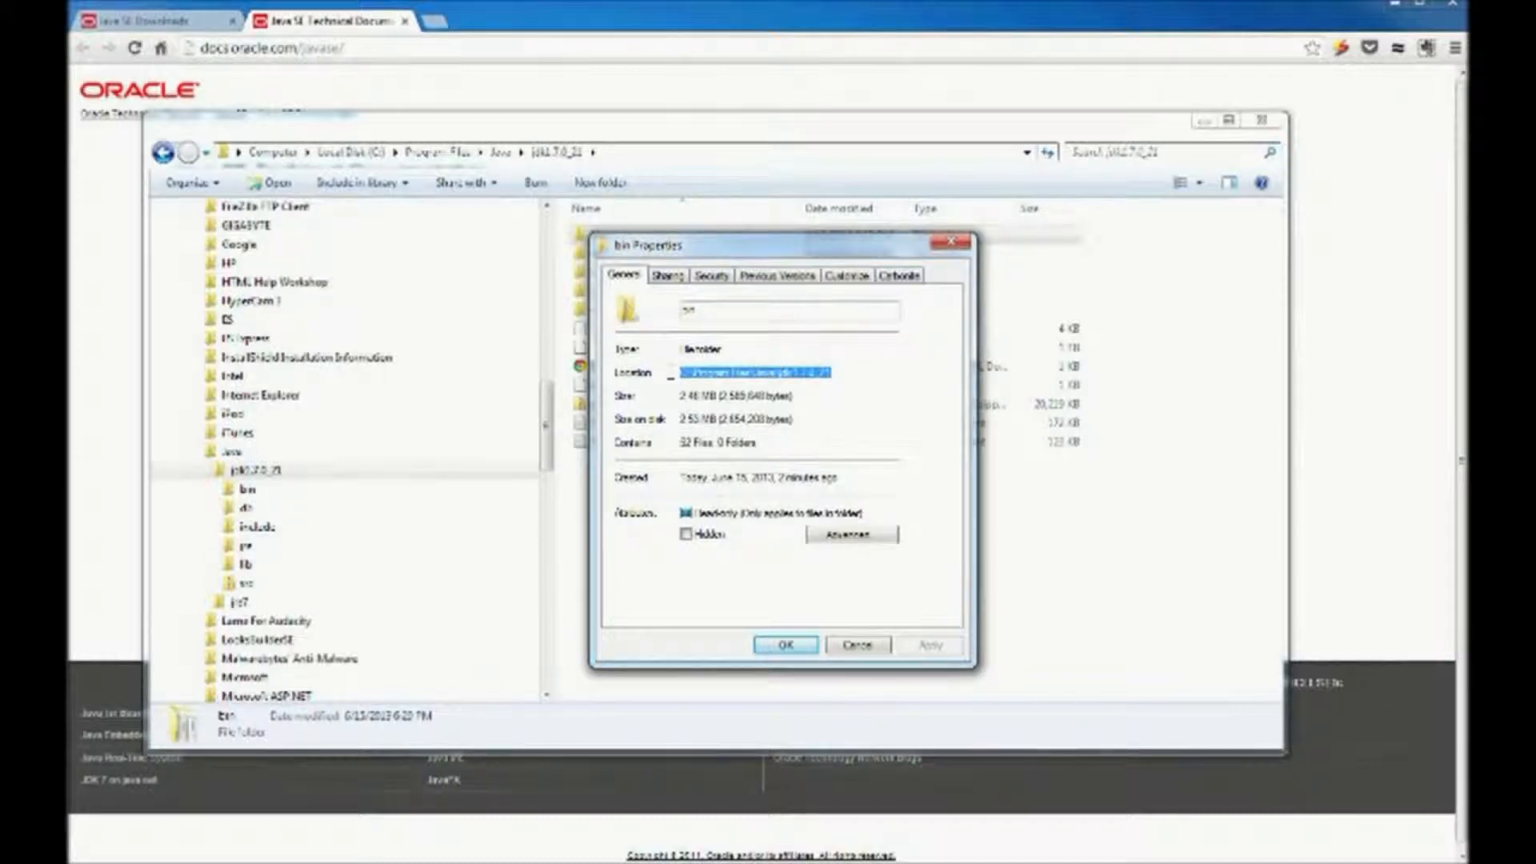
pyautogui.rightClick(704, 378)
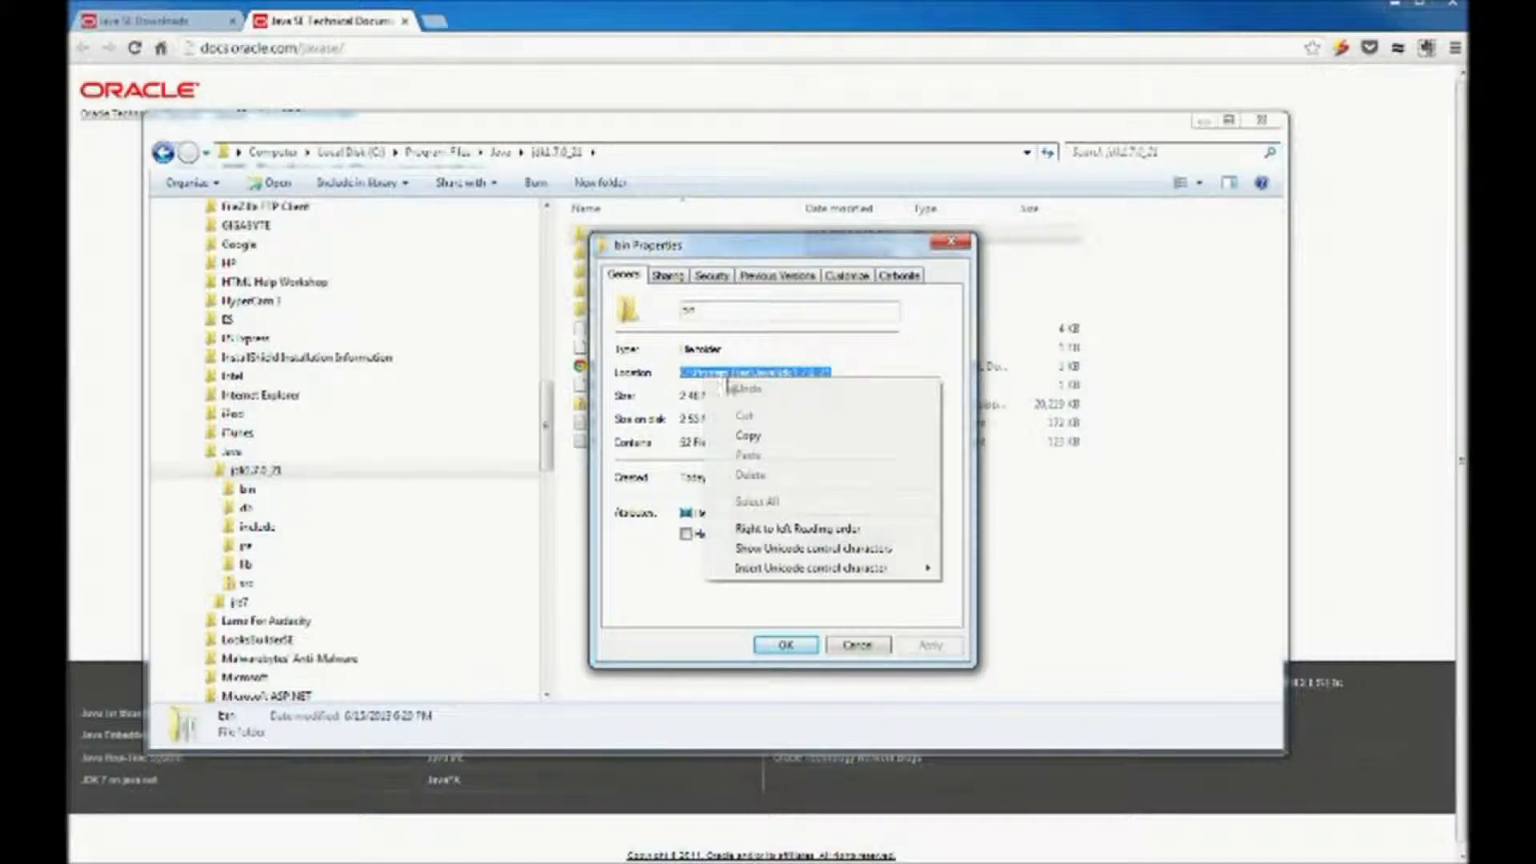
pyautogui.click(761, 440)
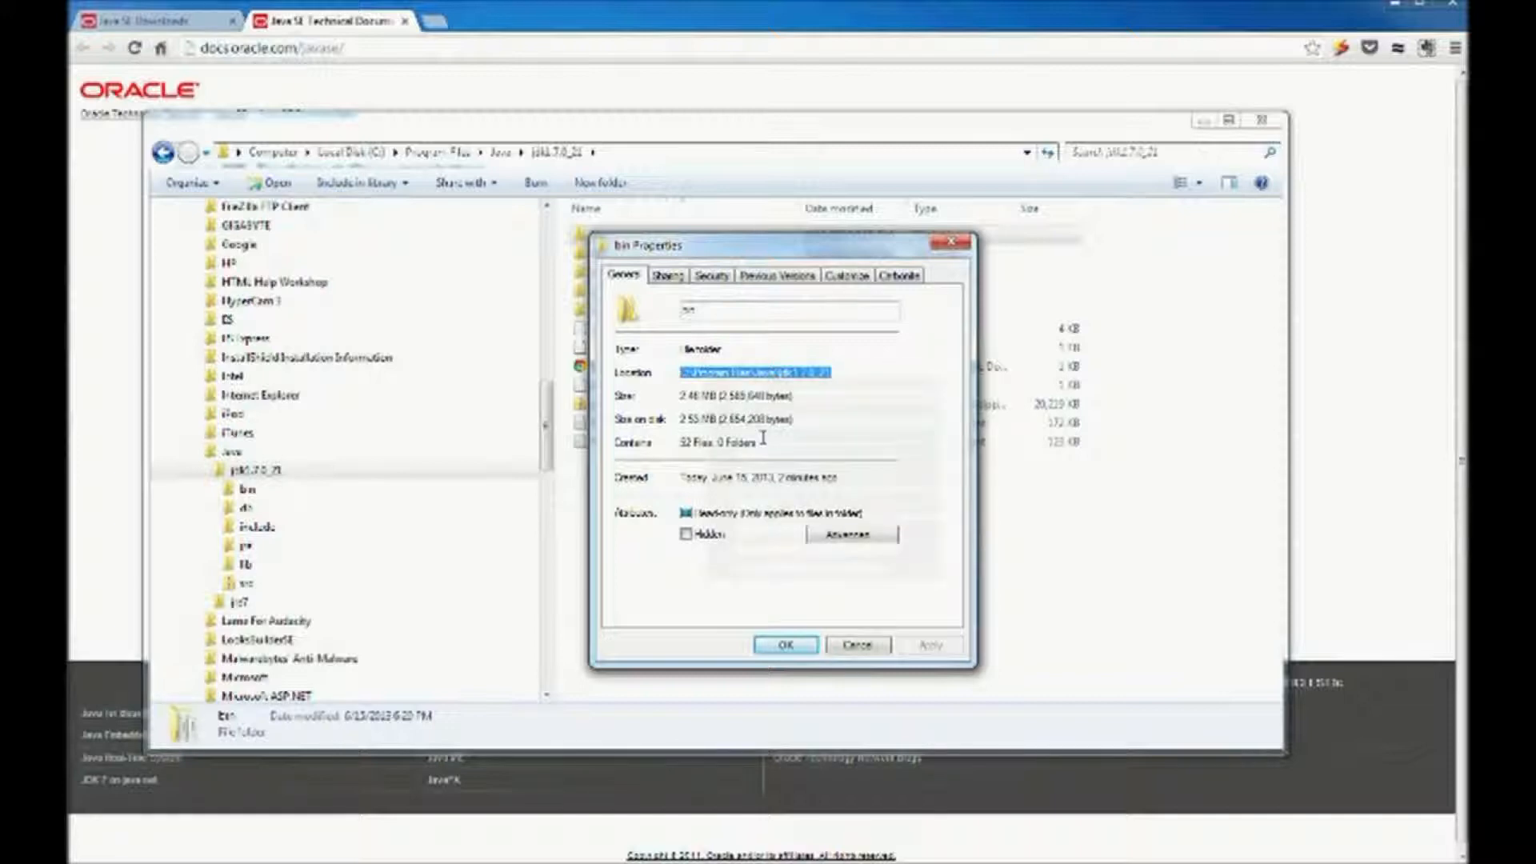
pyautogui.click(796, 644)
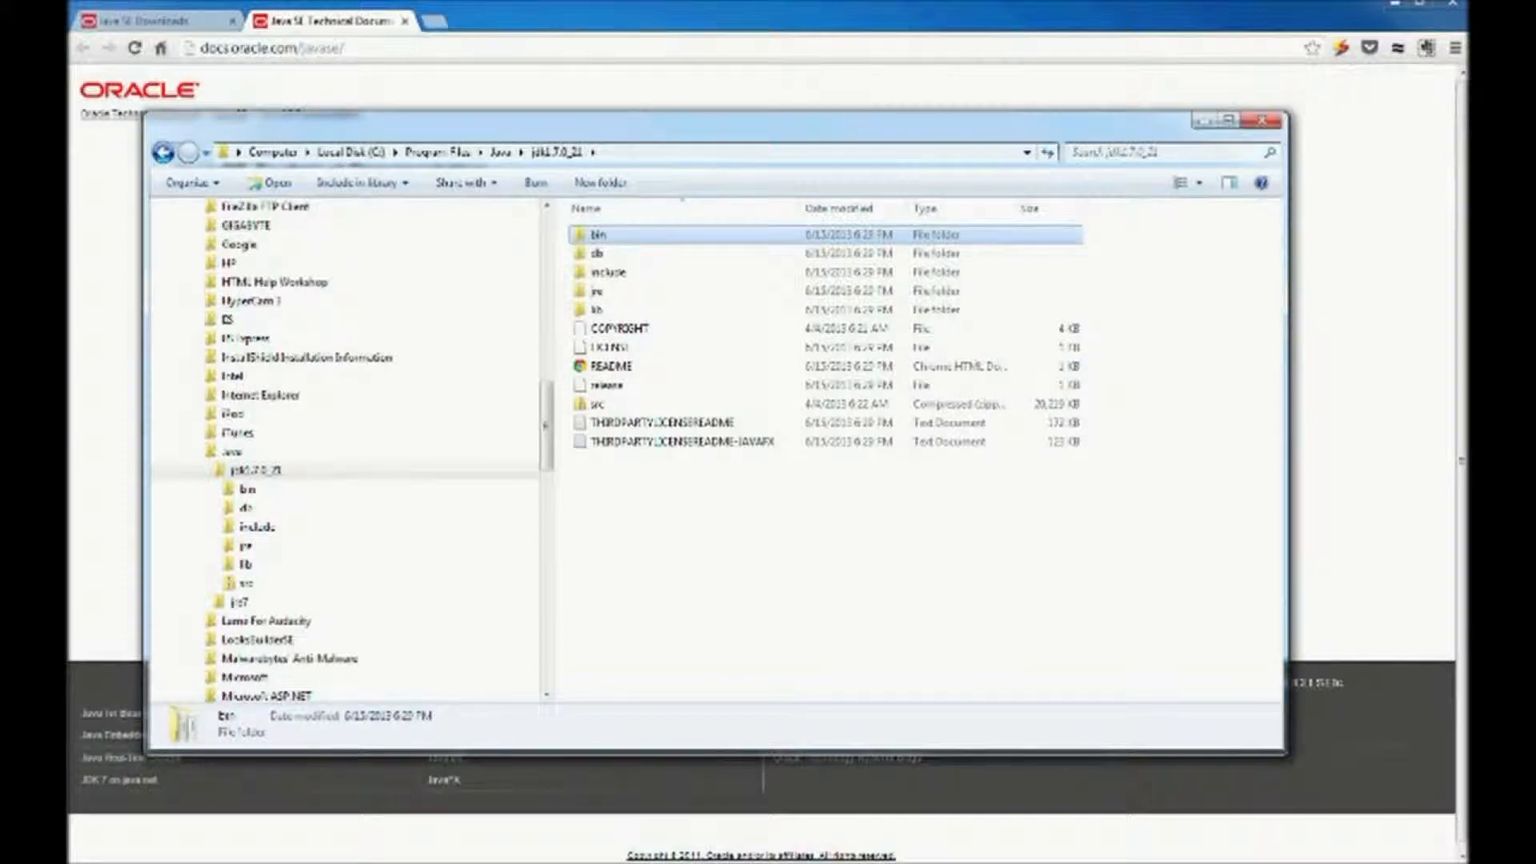
# Switch to the Control Panel, show its items as large icons and open the System page.
pyautogui.press('super')
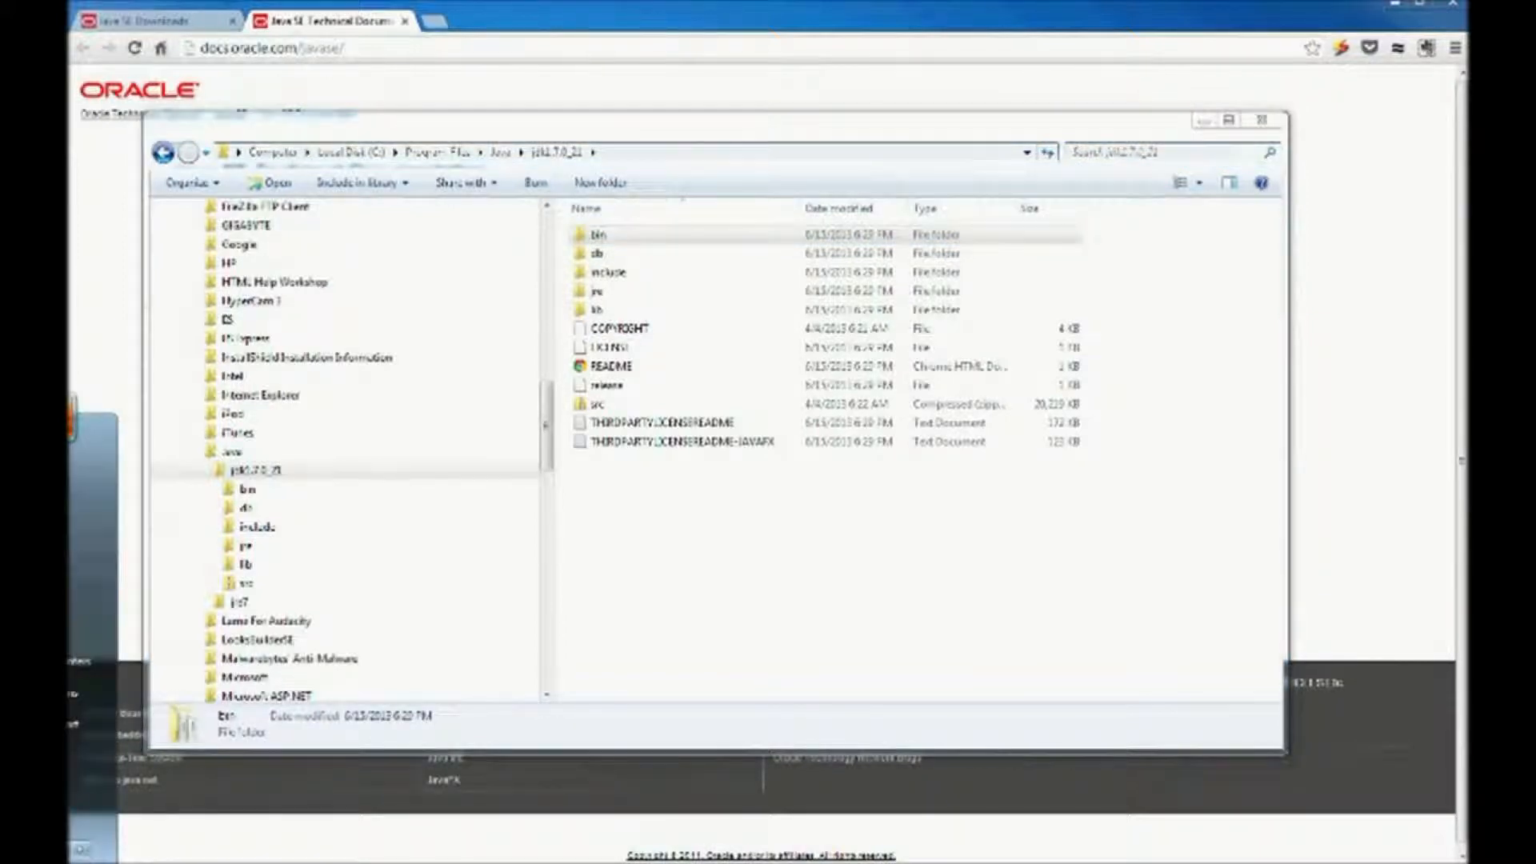
pyautogui.press('Escape')
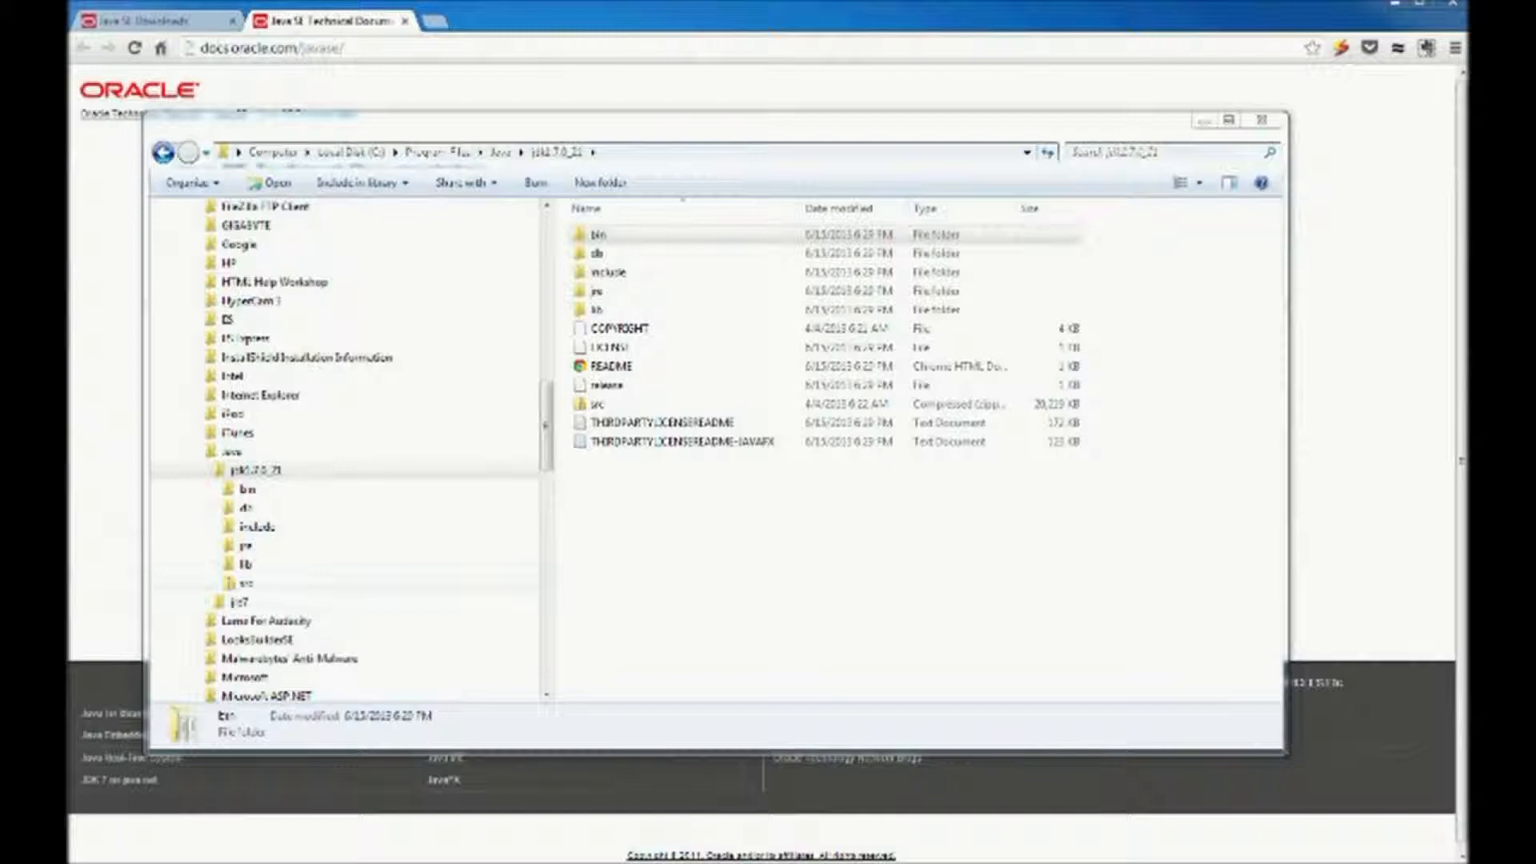
pyautogui.moveTo(1535, 6); pyautogui.dragTo(632, 104)
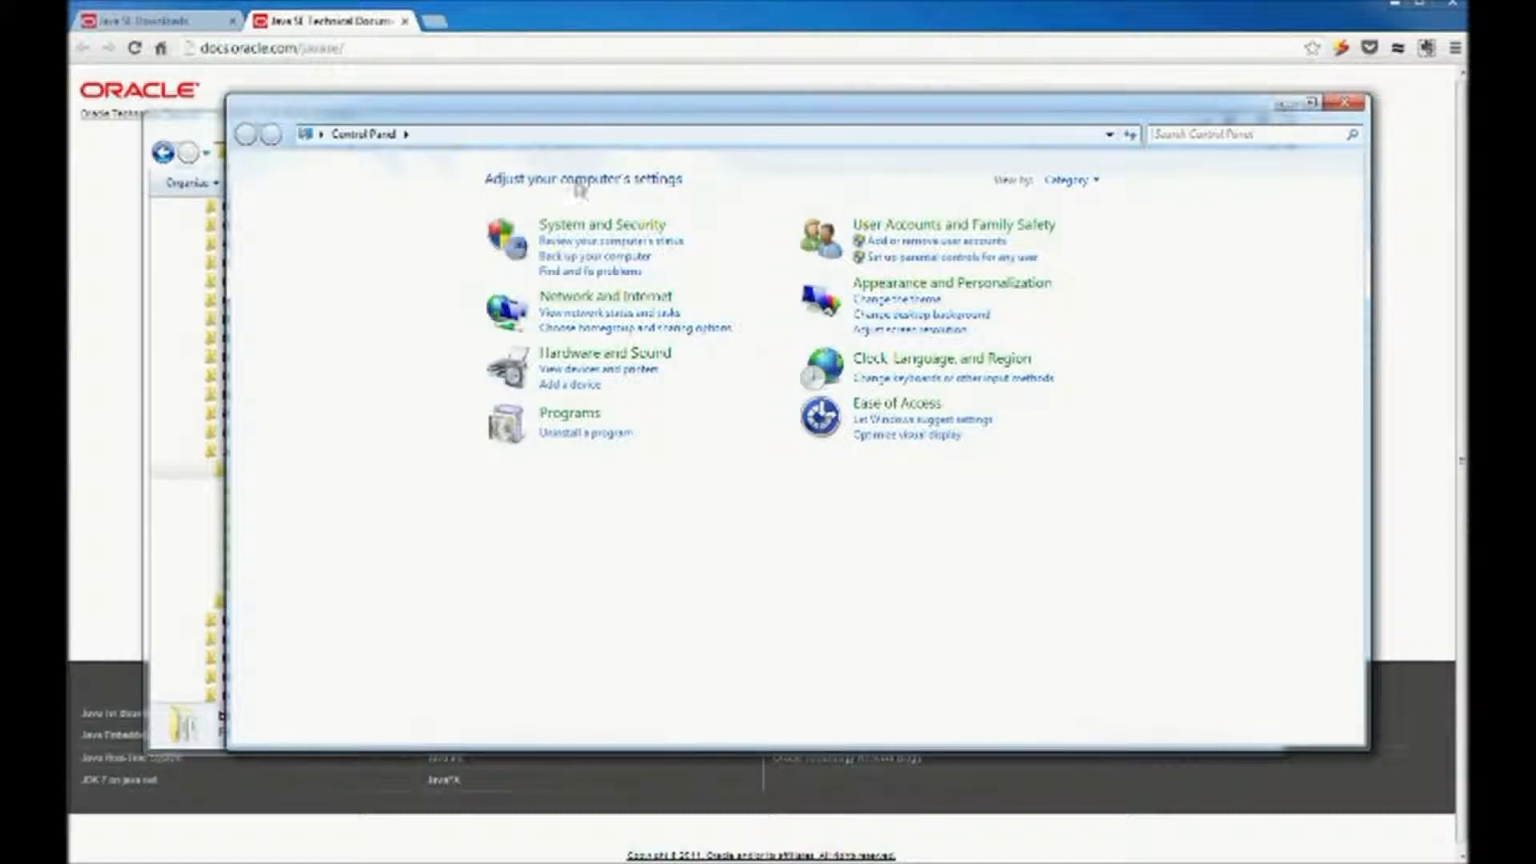
pyautogui.click(1070, 181)
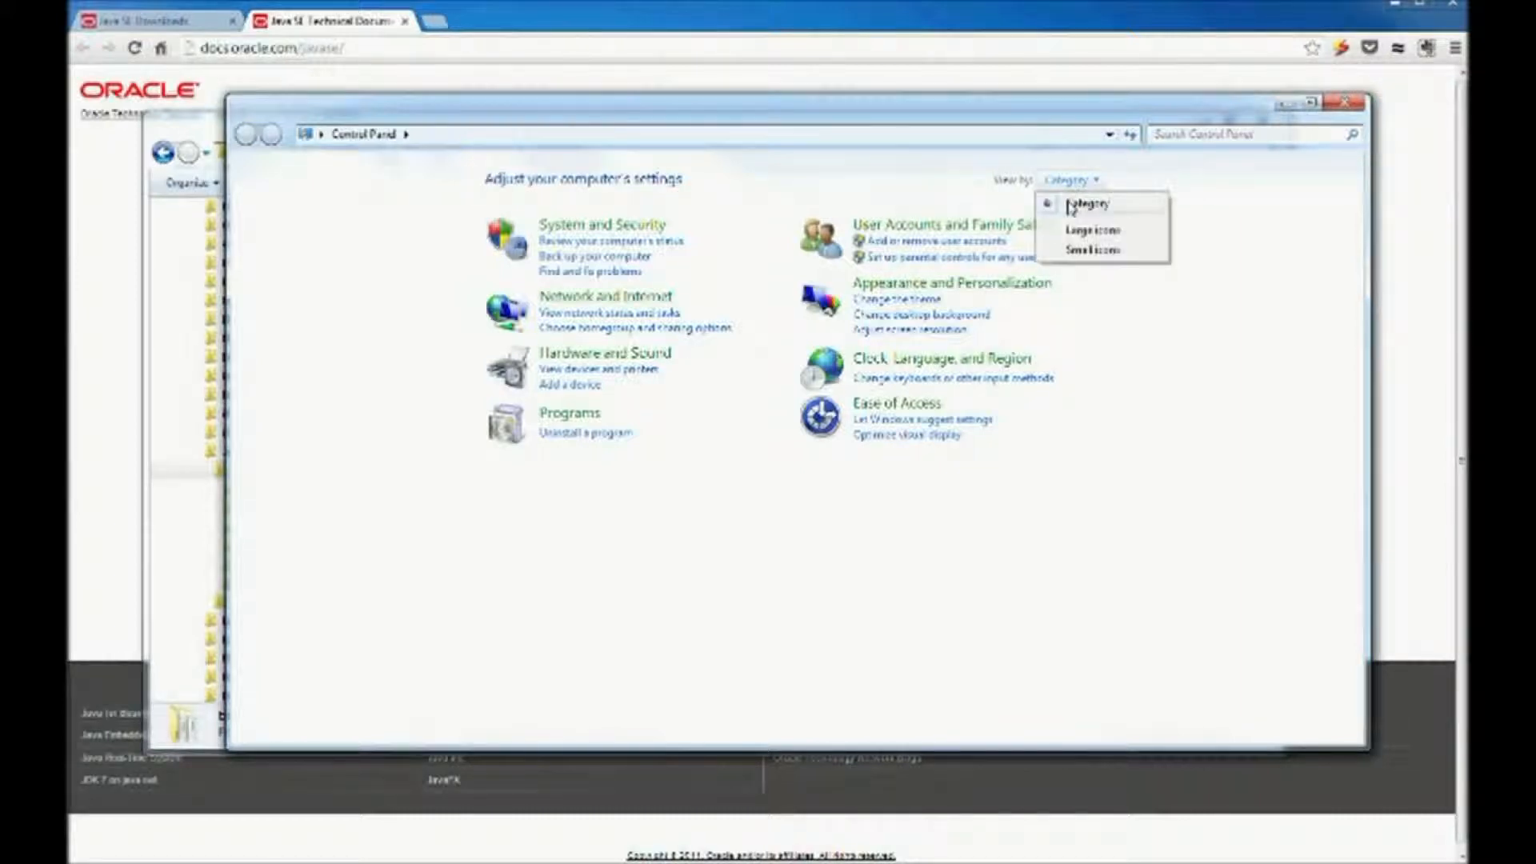
pyautogui.click(1076, 232)
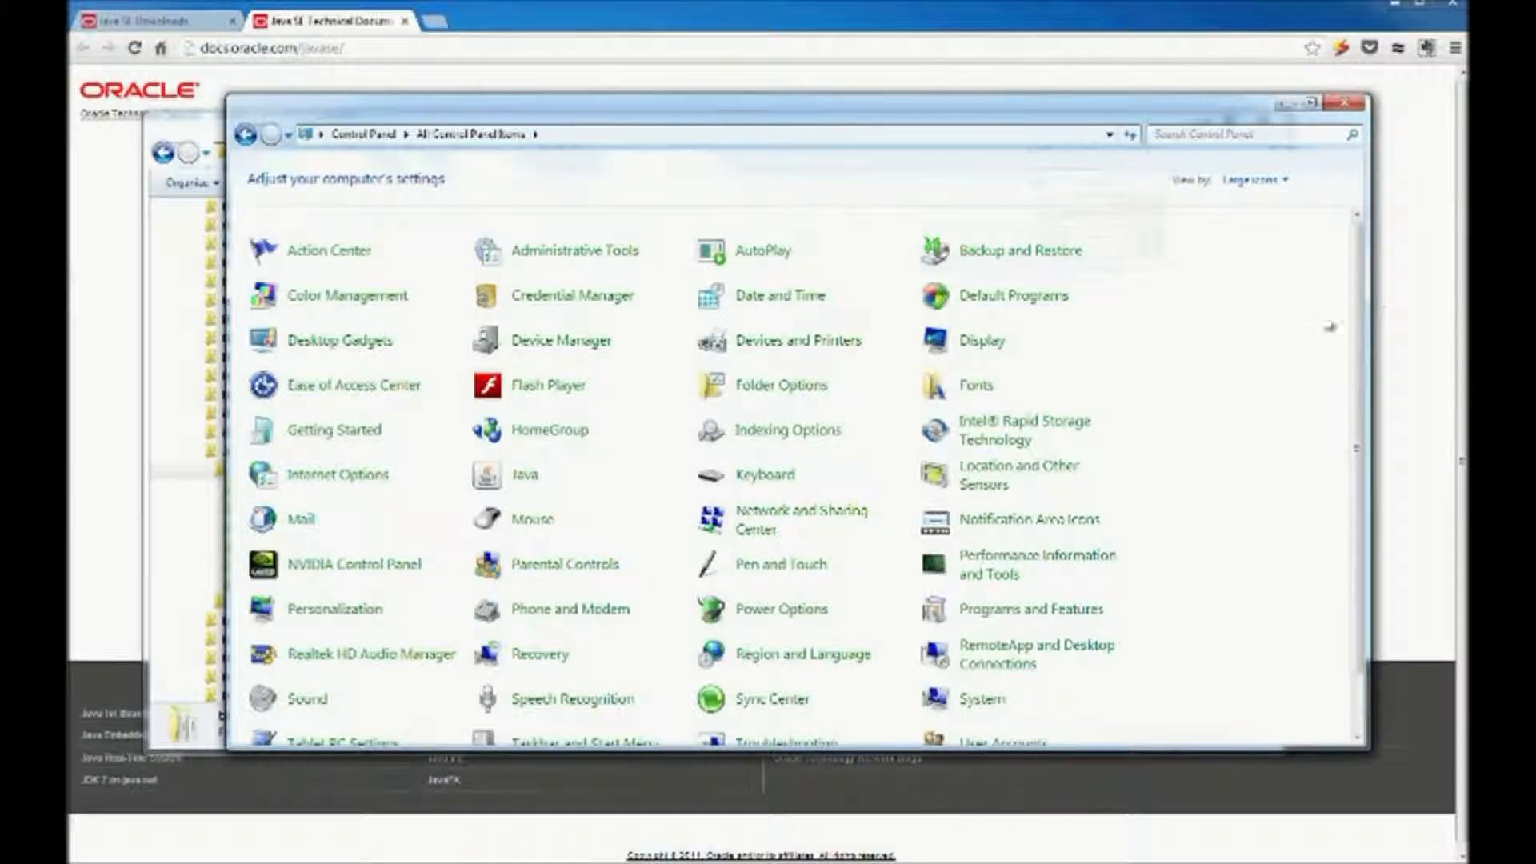
pyautogui.scroll(-2, 1357, 496)
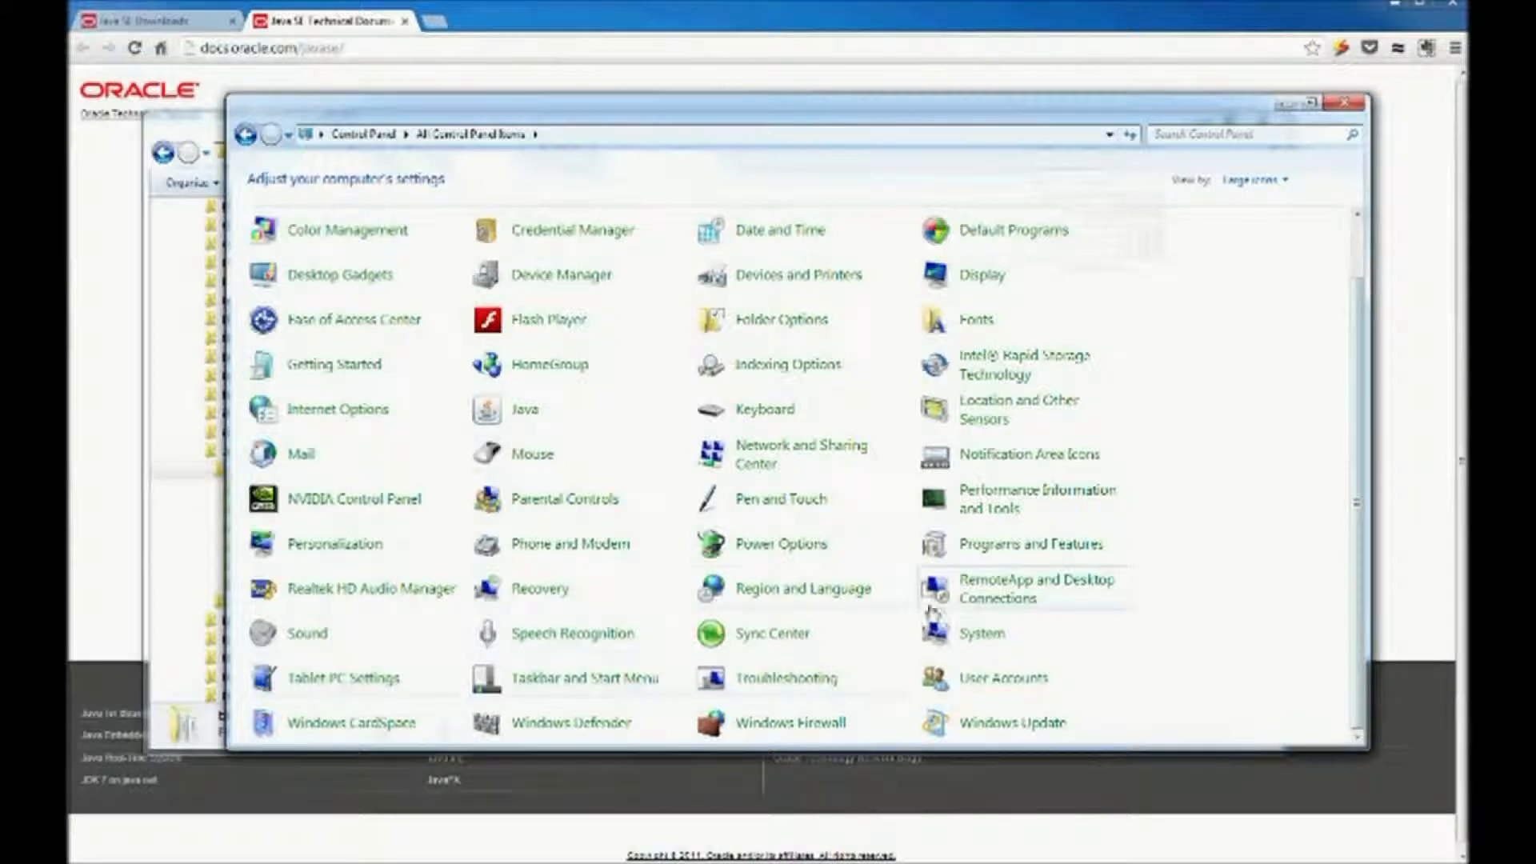
pyautogui.click(982, 640)
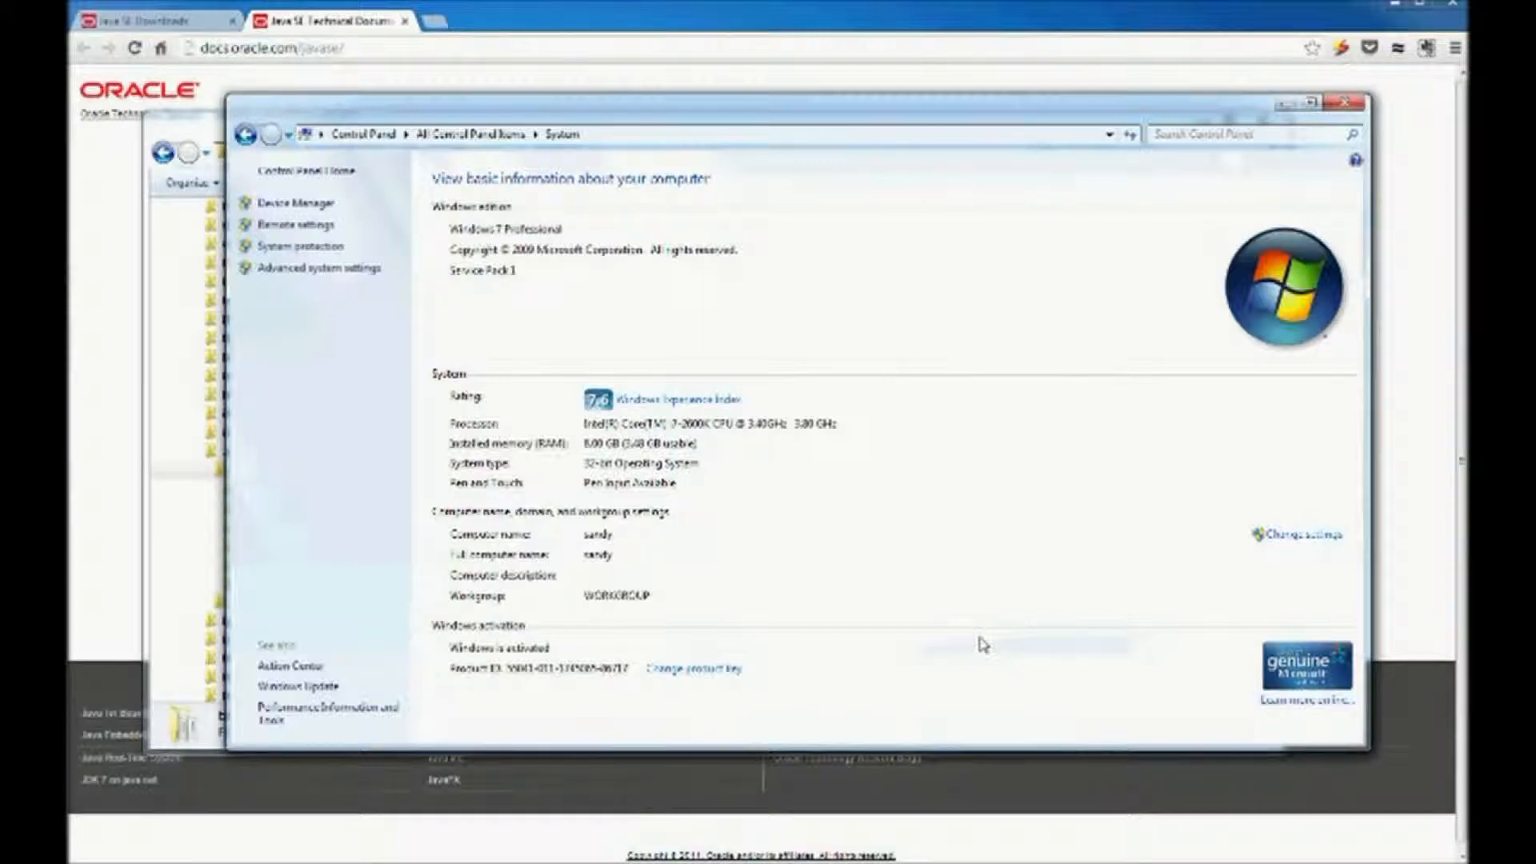
# Open the environment variables from the advanced system settings and locate the Path system variable.
pyautogui.click(317, 271)
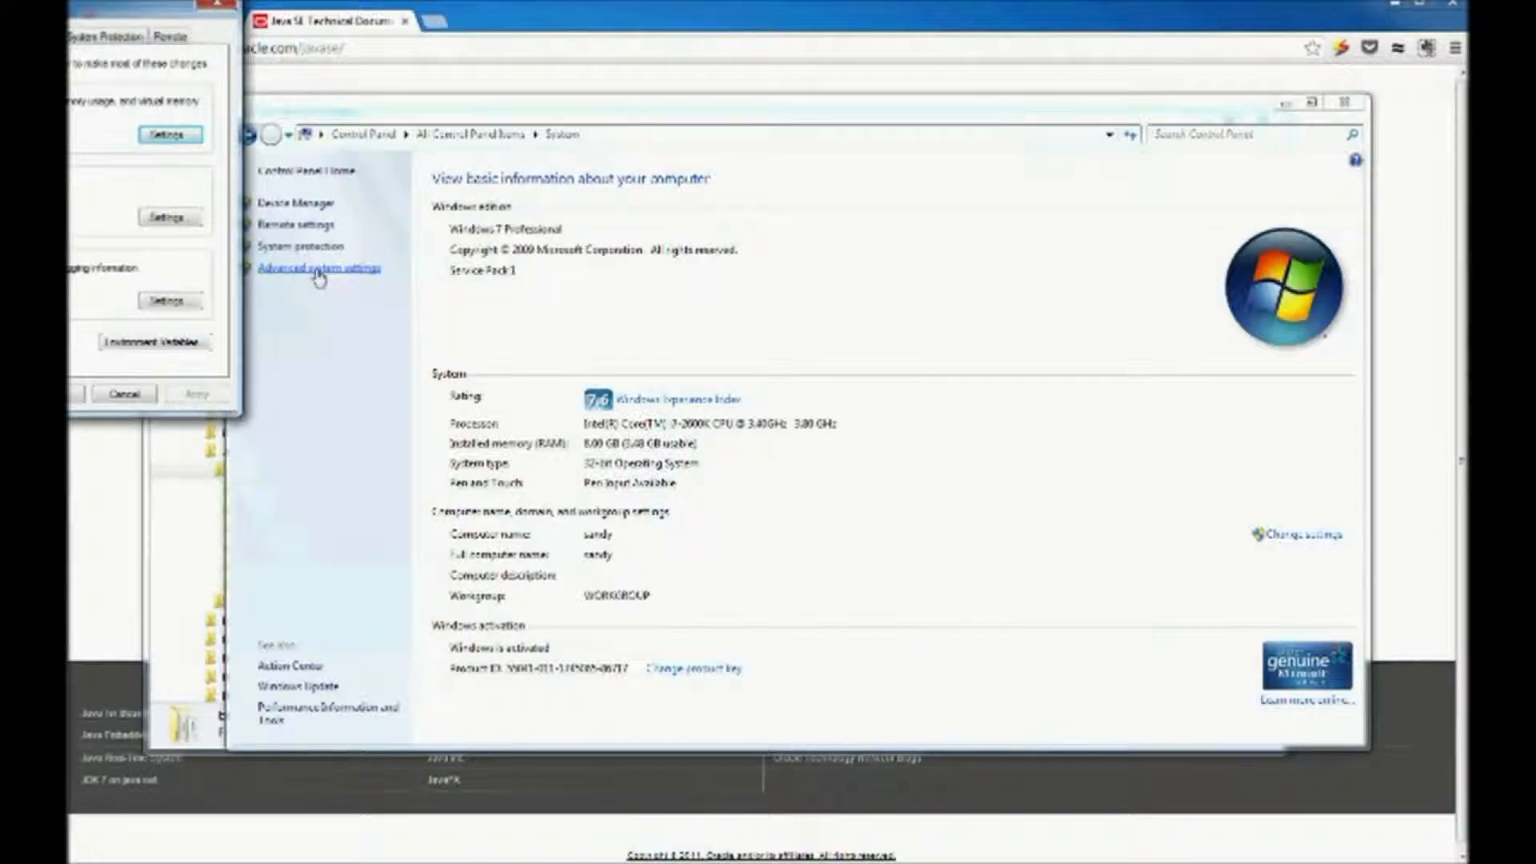
pyautogui.moveTo(151, 18); pyautogui.dragTo(831, 211)
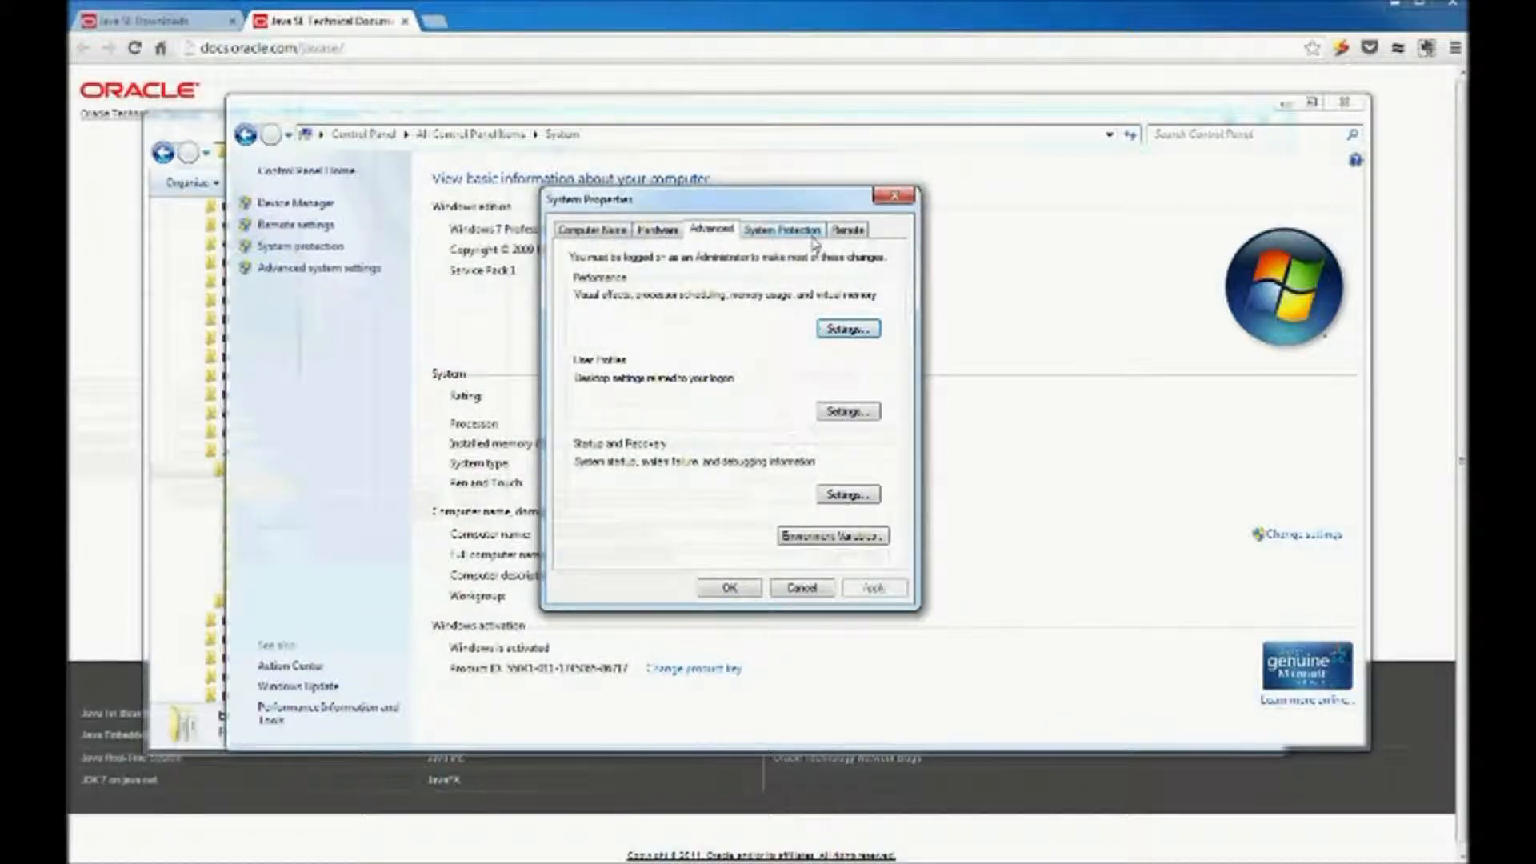
pyautogui.click(834, 538)
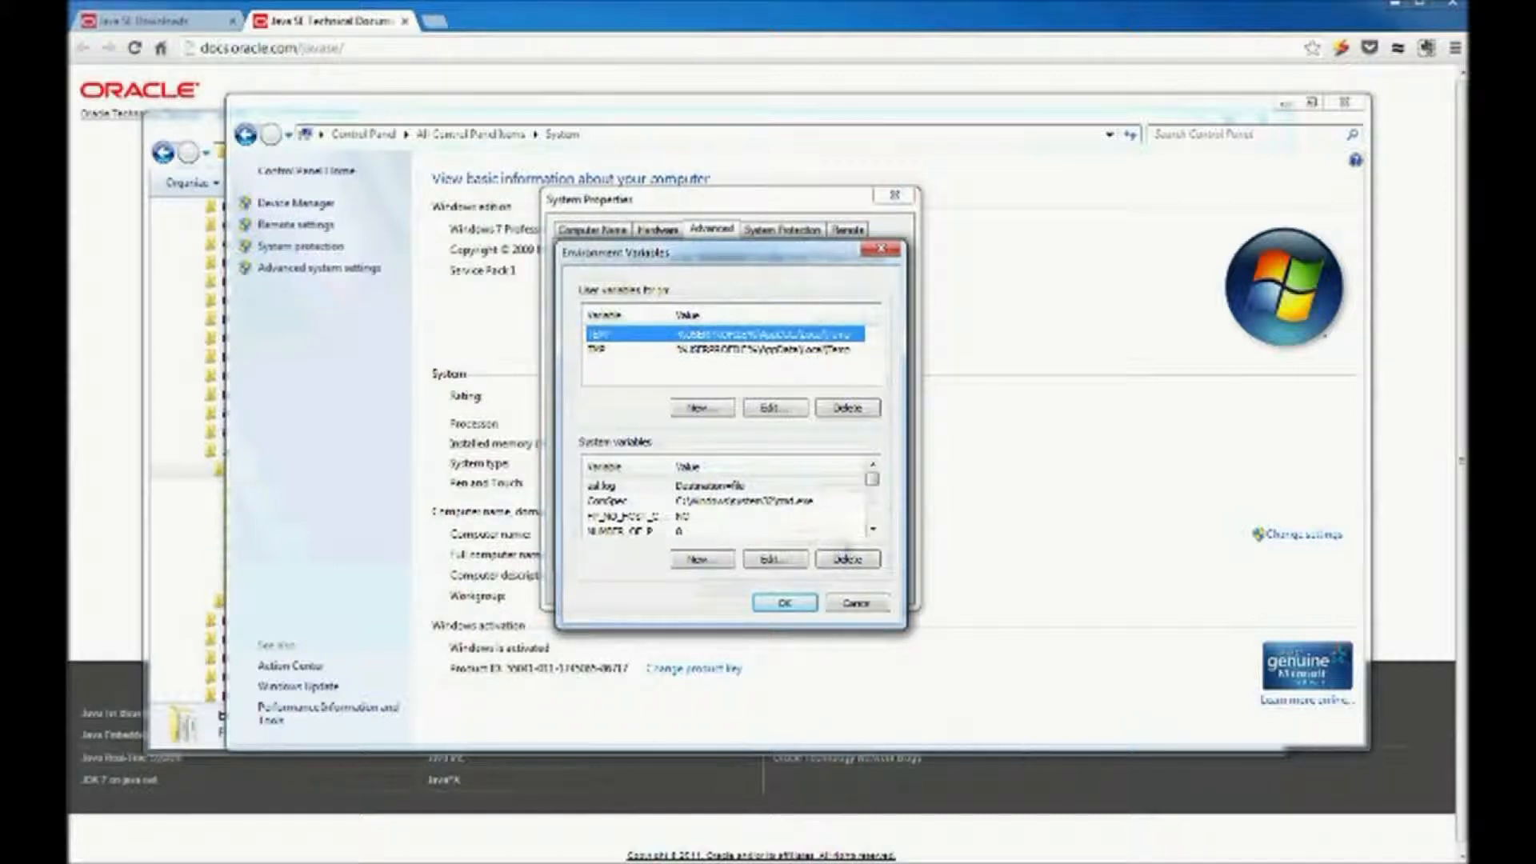
pyautogui.scroll(-3, 873, 522)
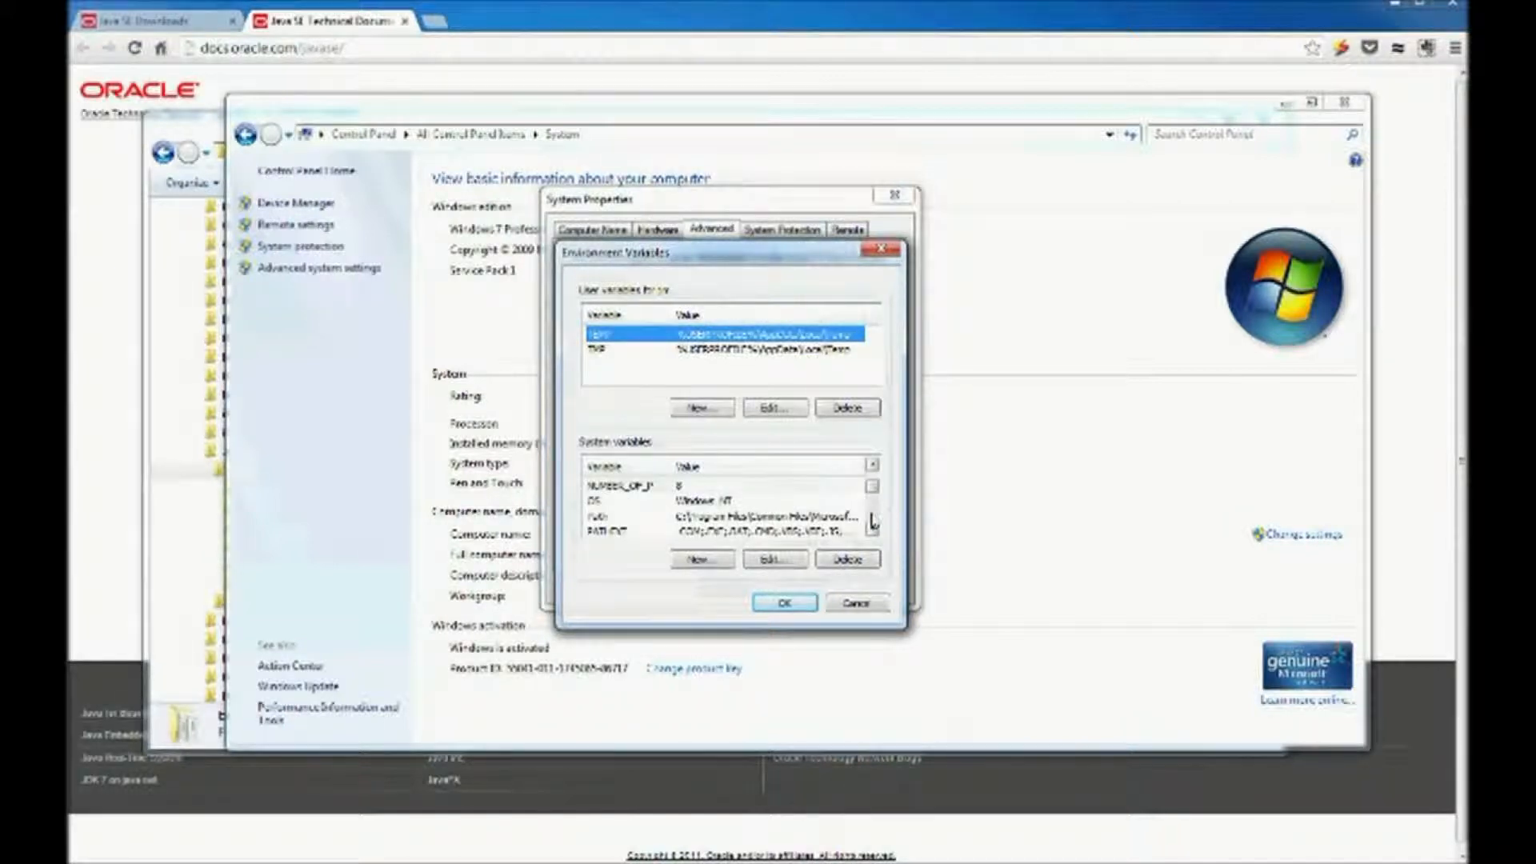
pyautogui.scroll(2, 874, 486)
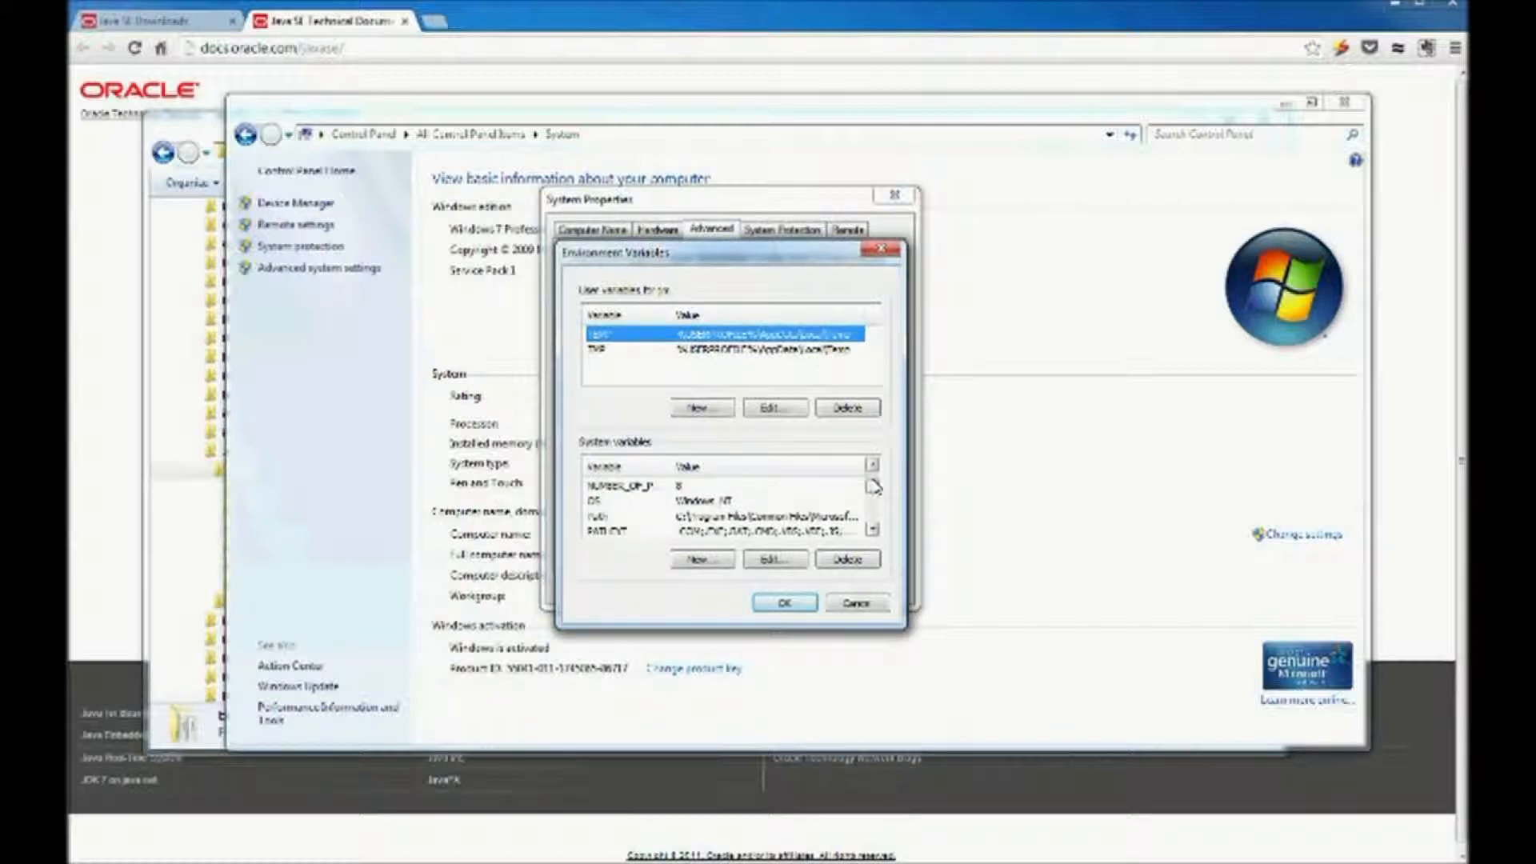
# Append ;C:\Program Files\Java\jdk1.7.0_21\bin; to the end of the Path system variable's value, using the copied JDK location, and save the variable.
pyautogui.click(601, 518)
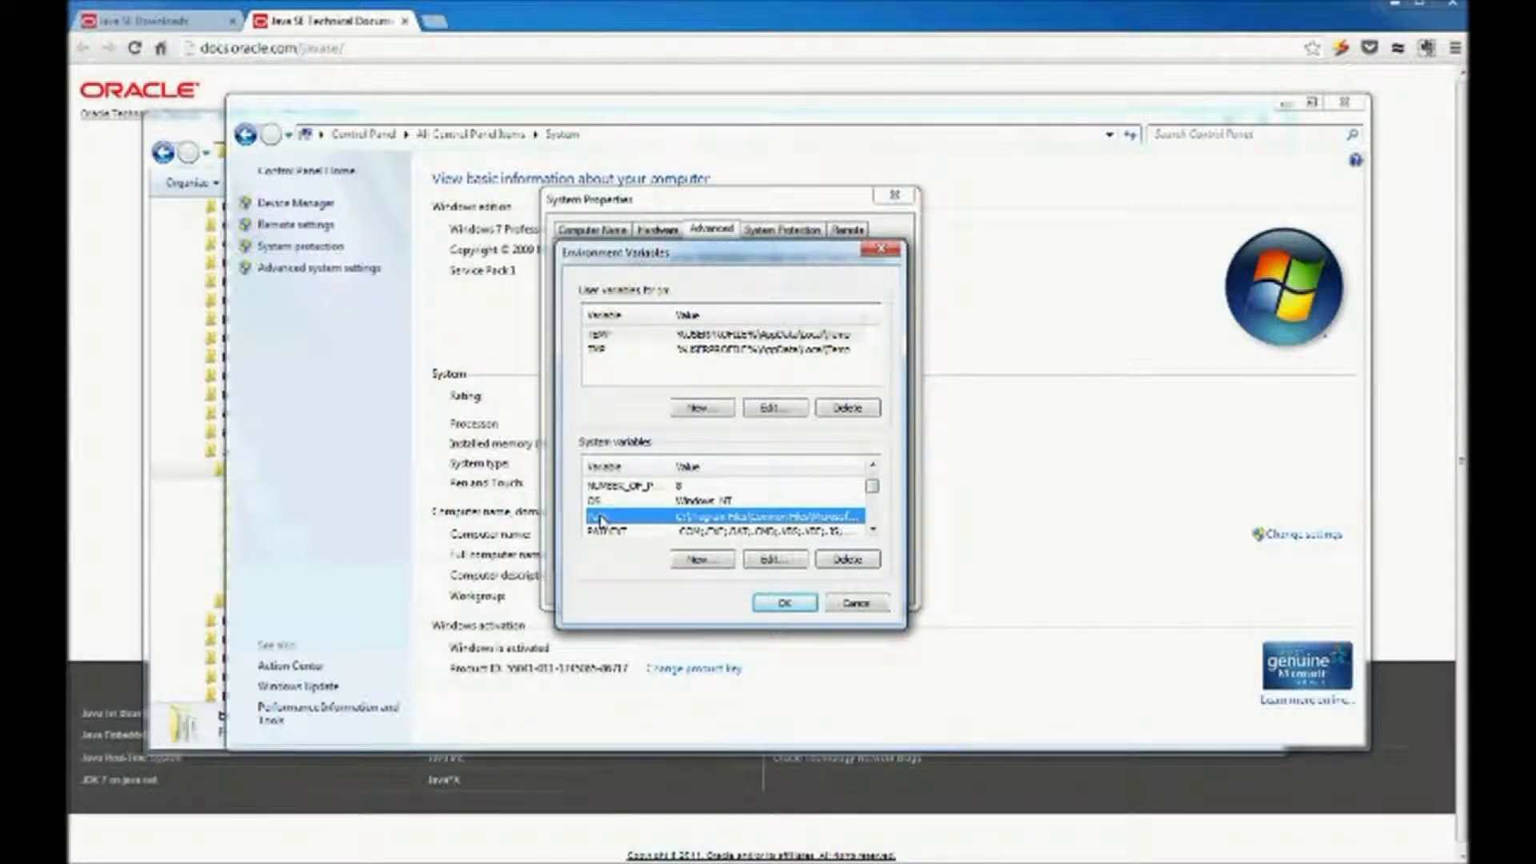
pyautogui.click(774, 560)
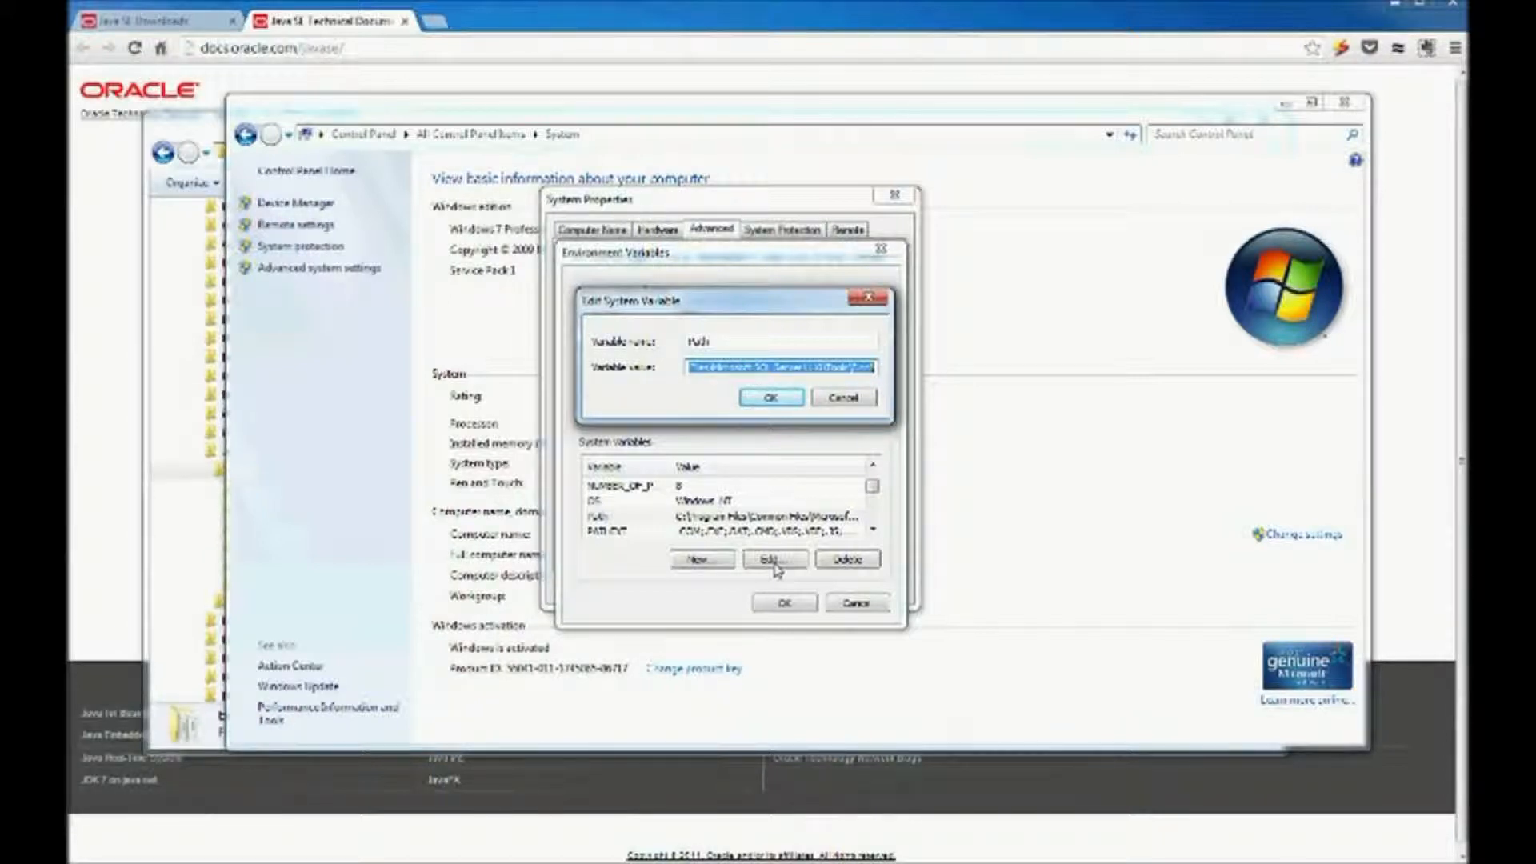
pyautogui.click(836, 368)
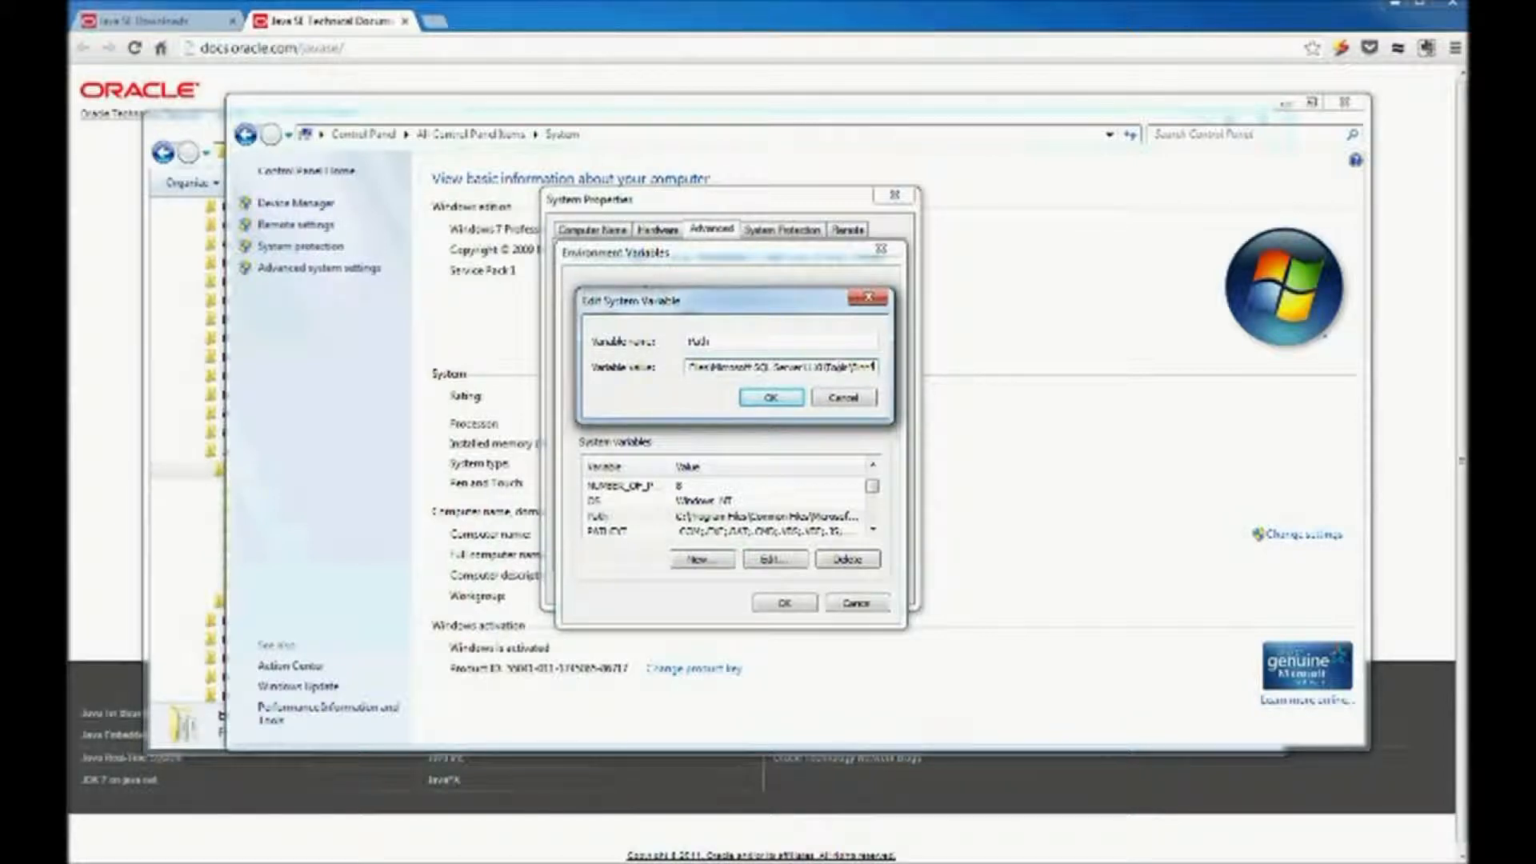
pyautogui.write(';')
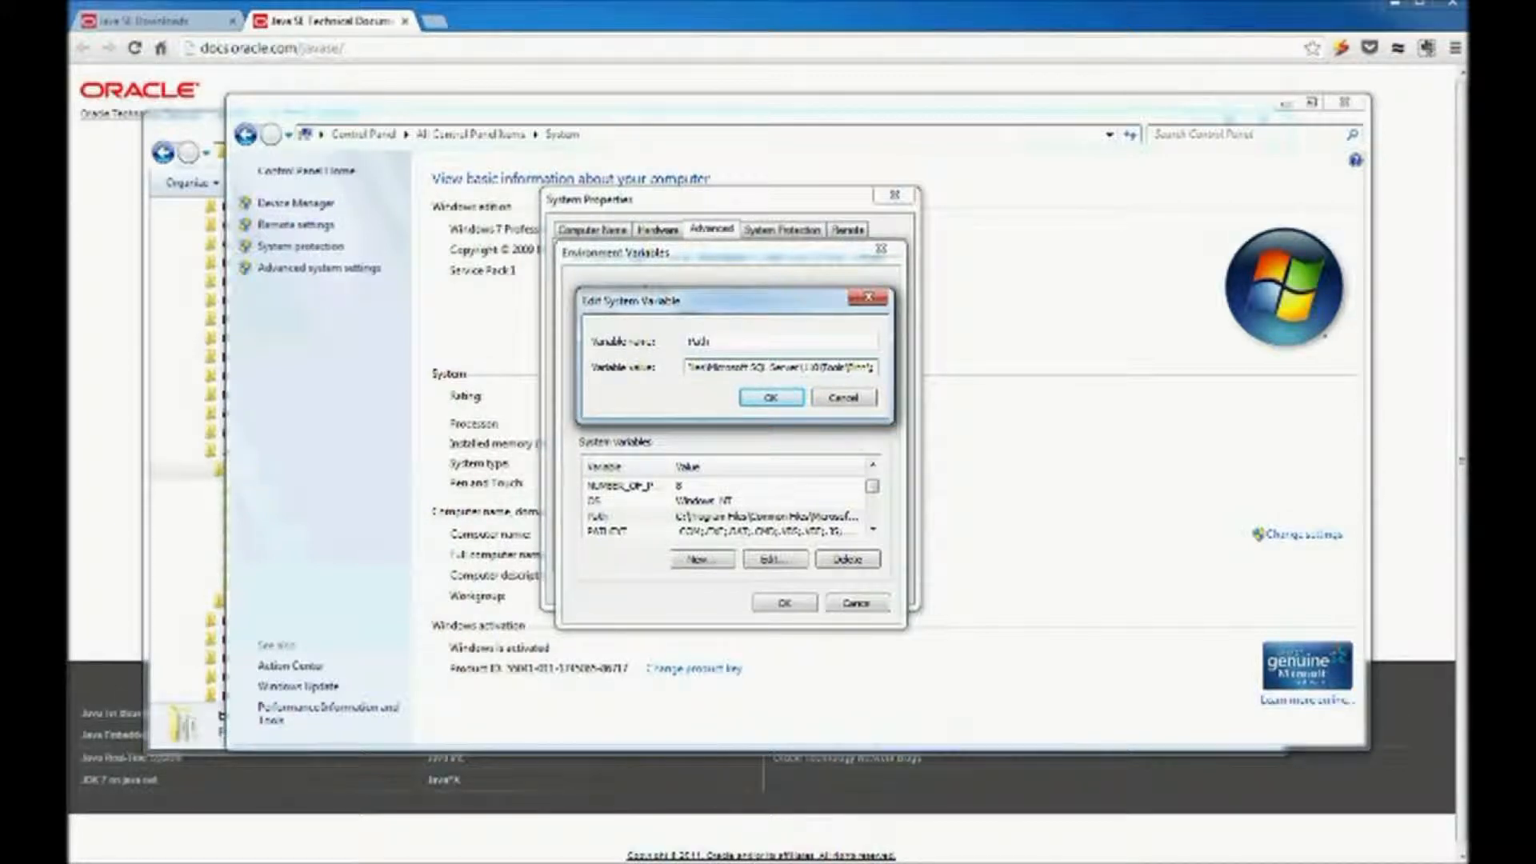
pyautogui.hotkey('ctrl', 'v')
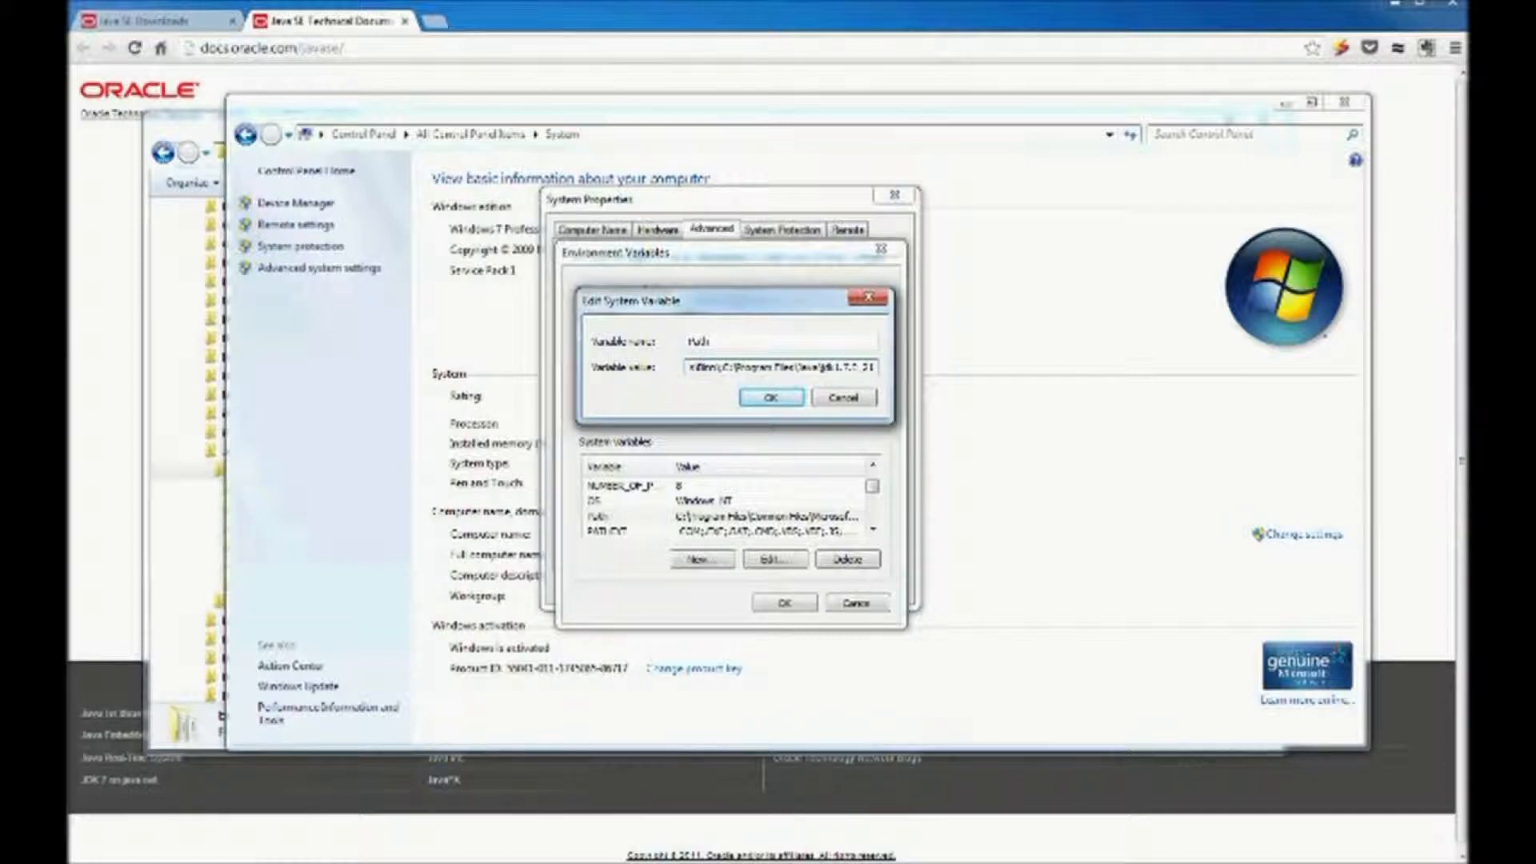
pyautogui.write(';')
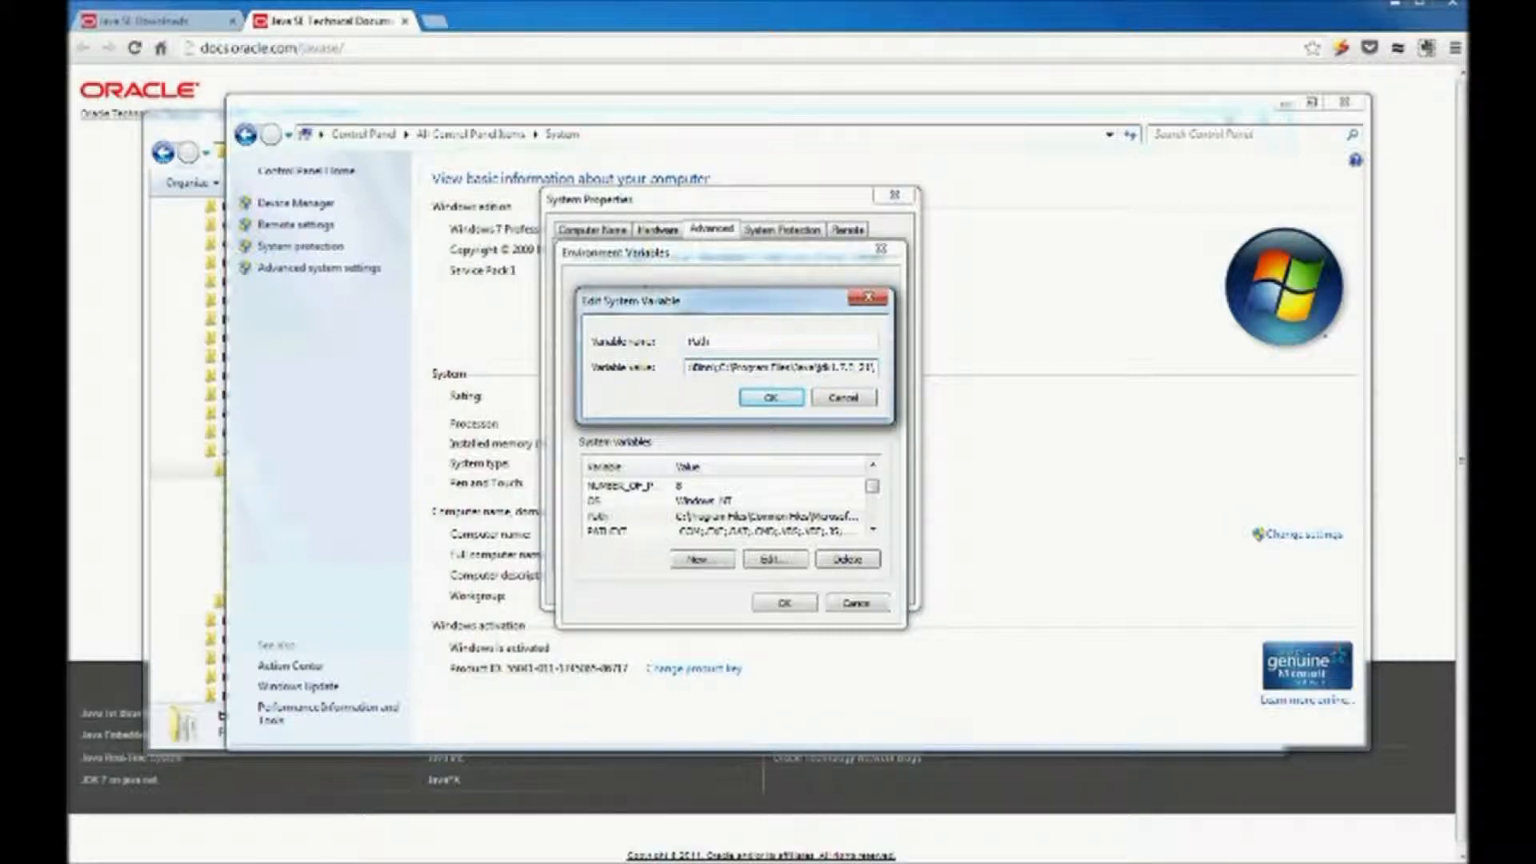
pyautogui.press('BackSpace')
pyautogui.write('\x08in;')
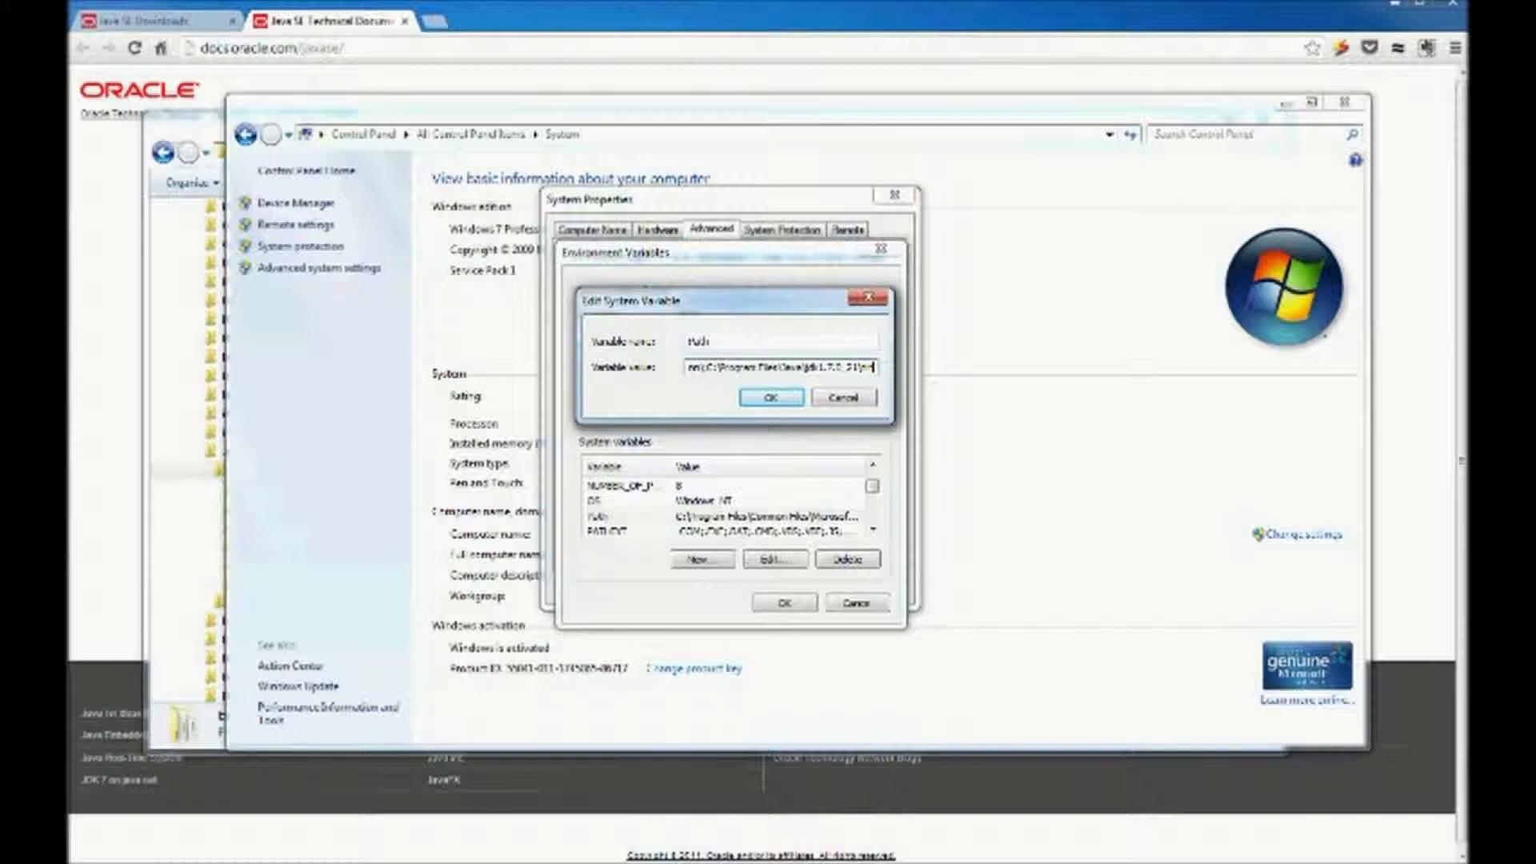
pyautogui.click(775, 399)
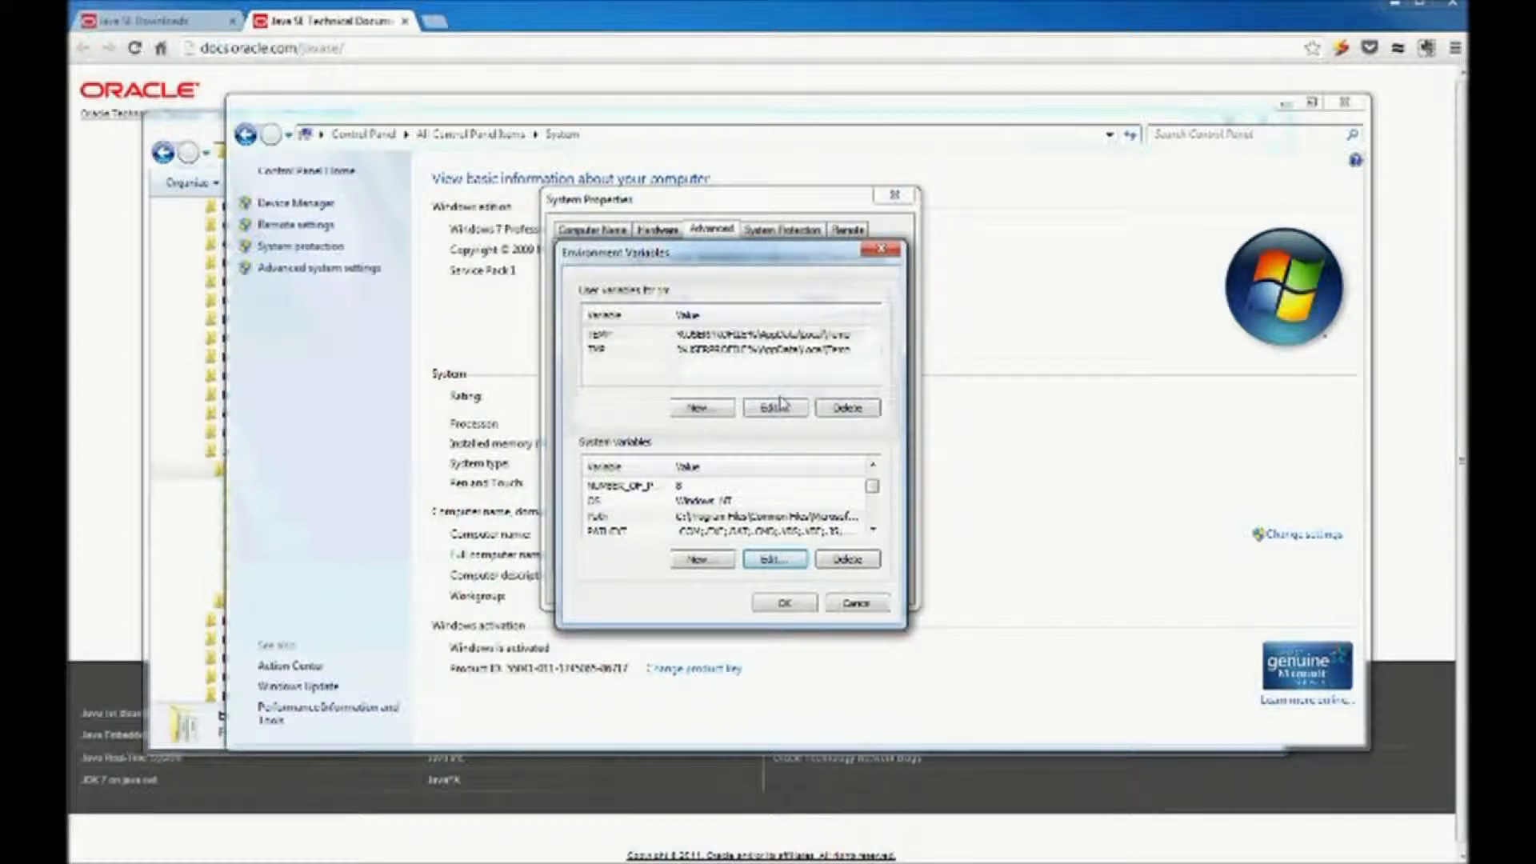